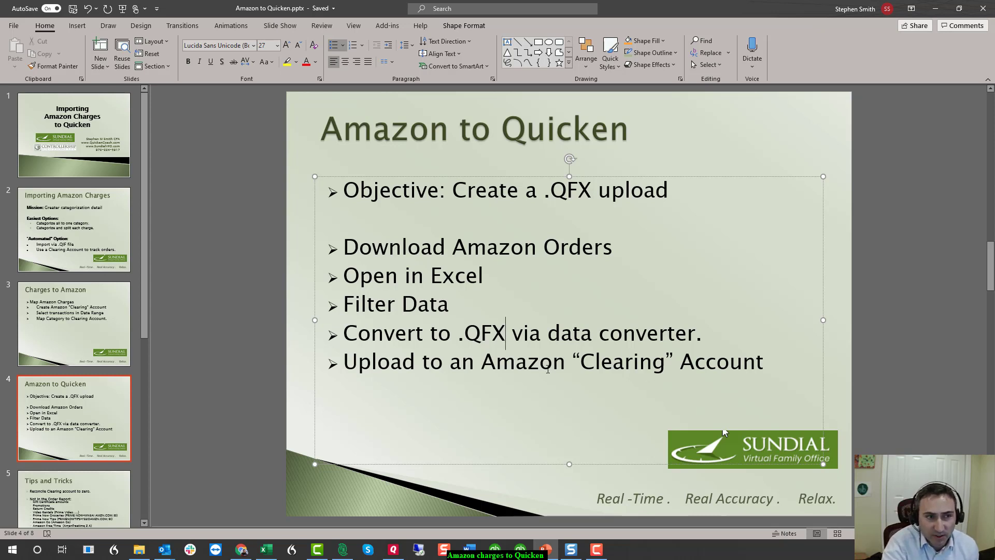
Leave the text box and display slide 3, 'Charges to Amazon', in PowerPoint
{"action": "key", "text": "Escape"}
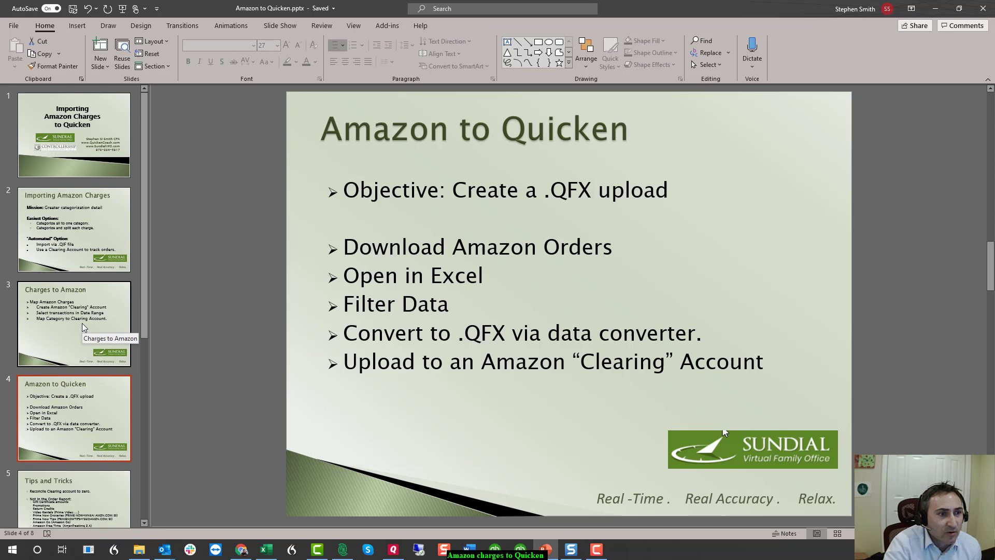
{"action": "left_click", "coordinate": [82, 322]}
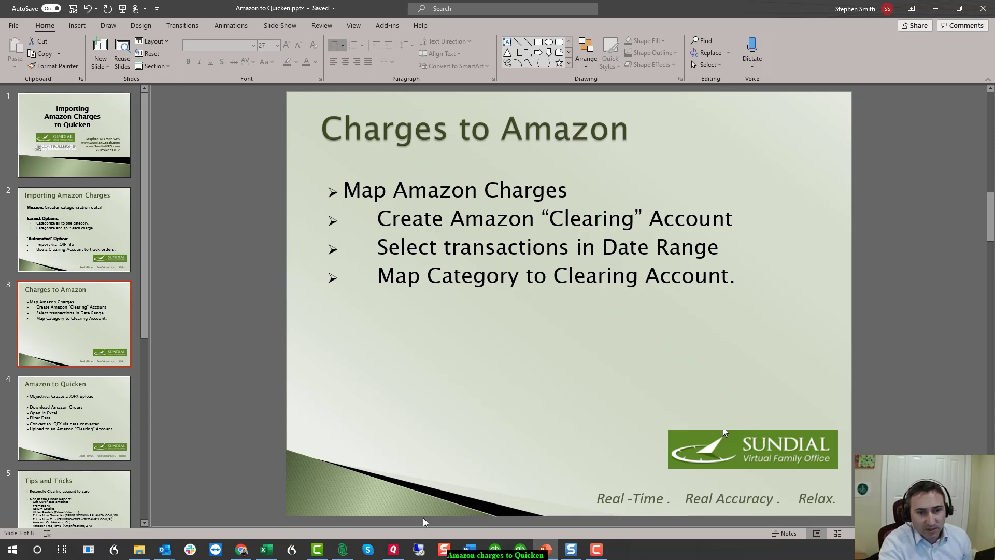
In Quicken, open the Amazon Clearing register and go to the 12/4/2019 transfer's matching Visa charge
{"action": "mouse_move", "coordinate": [393, 555]}
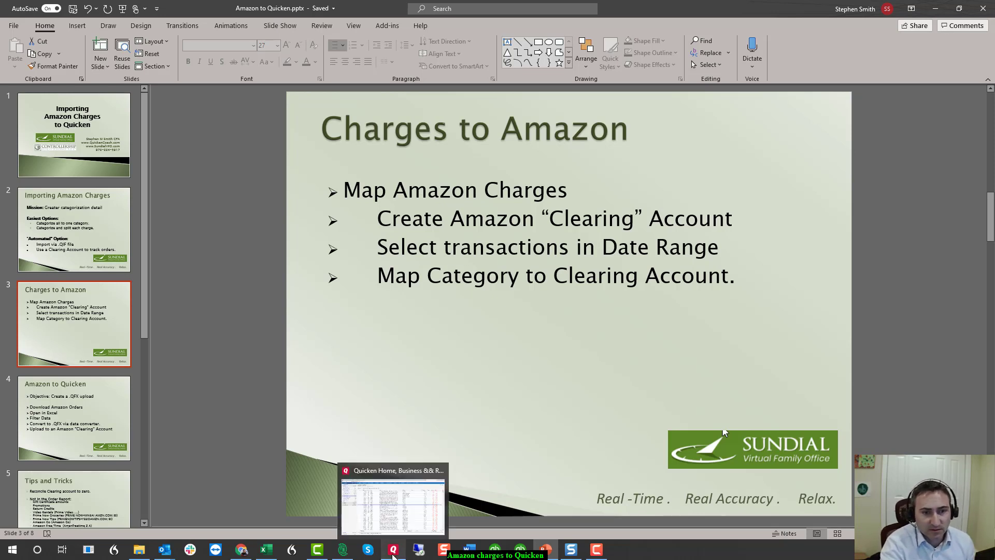
{"action": "left_click", "coordinate": [394, 513]}
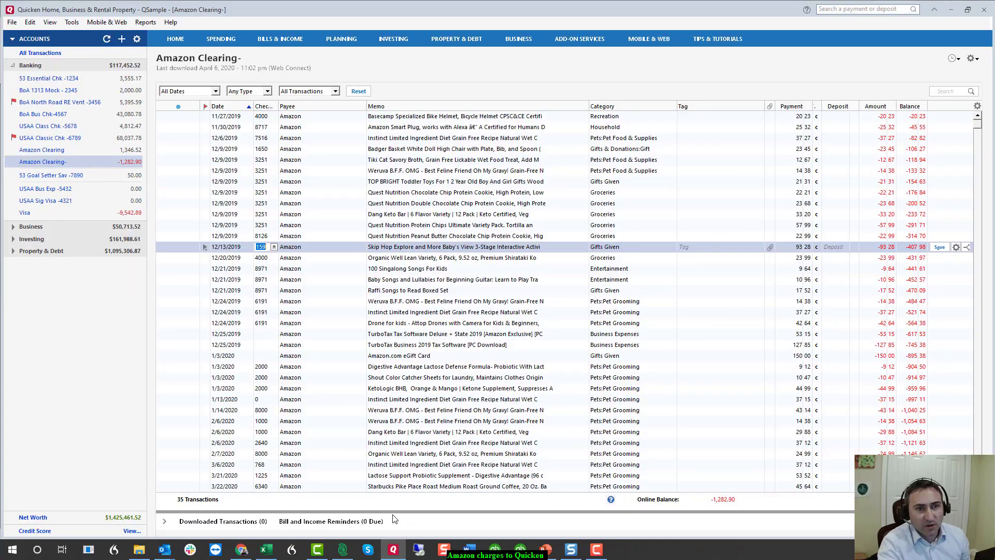
{"action": "left_click", "coordinate": [48, 149]}
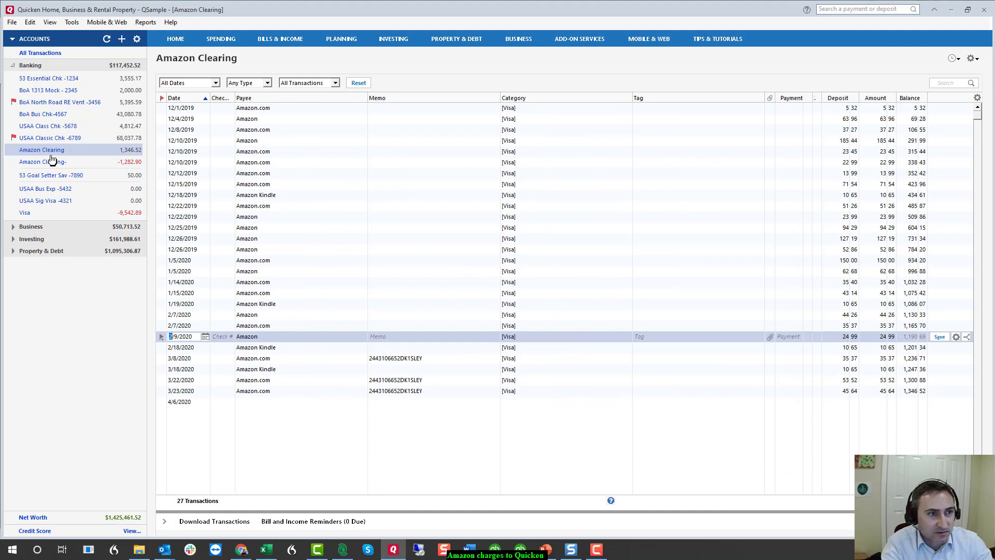
{"action": "right_click", "coordinate": [314, 120]}
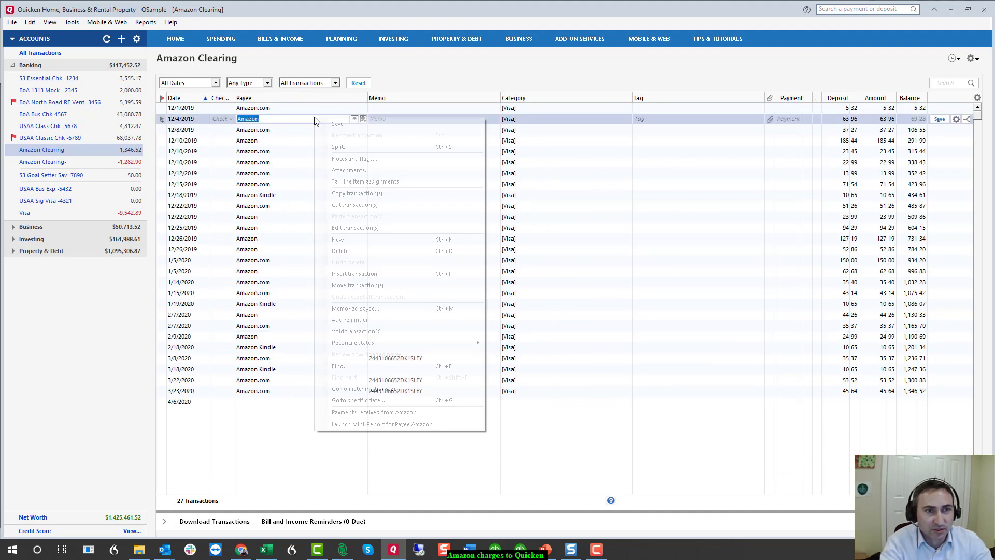
{"action": "left_click", "coordinate": [369, 389]}
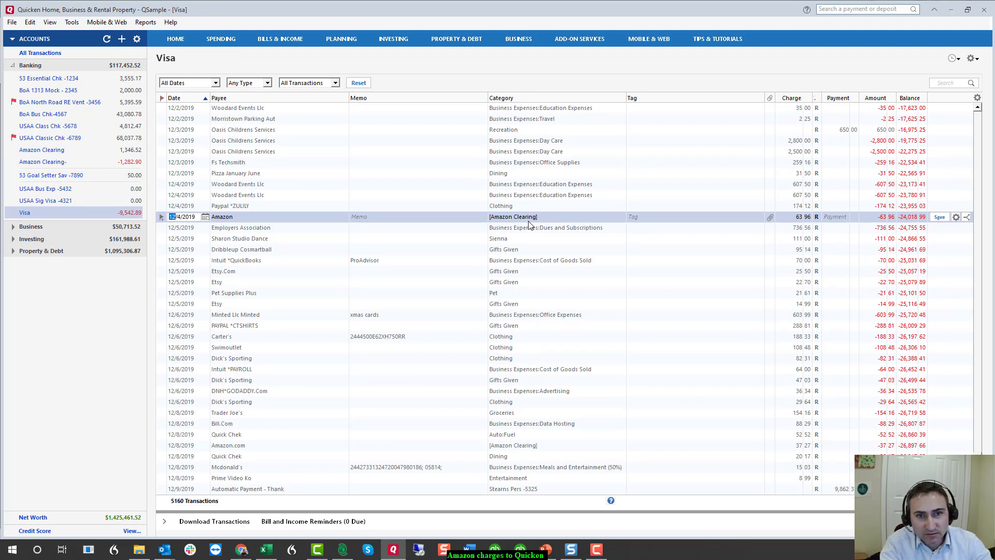
Search the Visa register for 'ama' and select the Amazon charges from 12/1/2019 through 3/23/2020
{"action": "left_click", "coordinate": [951, 82]}
{"action": "type", "text": "ama"}
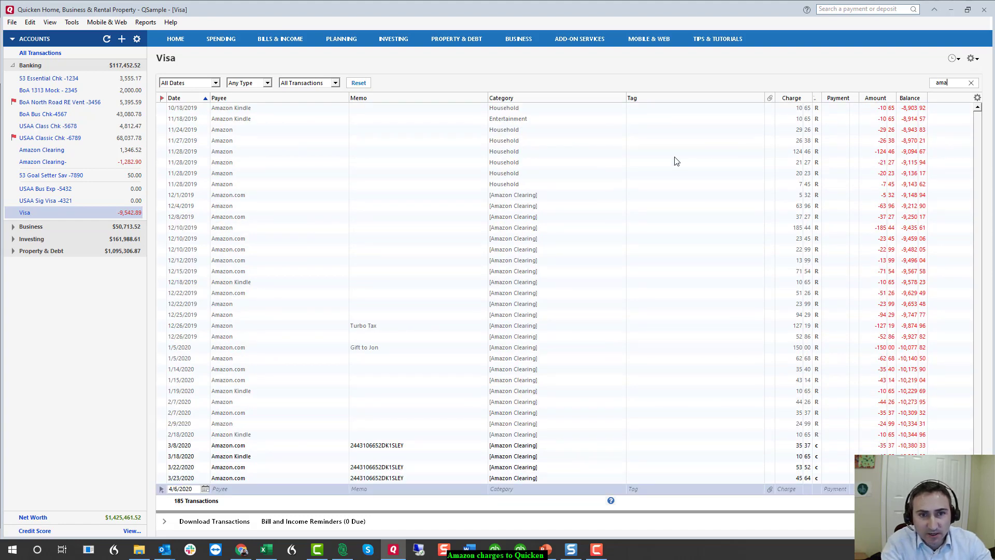
{"action": "left_click", "coordinate": [473, 199]}
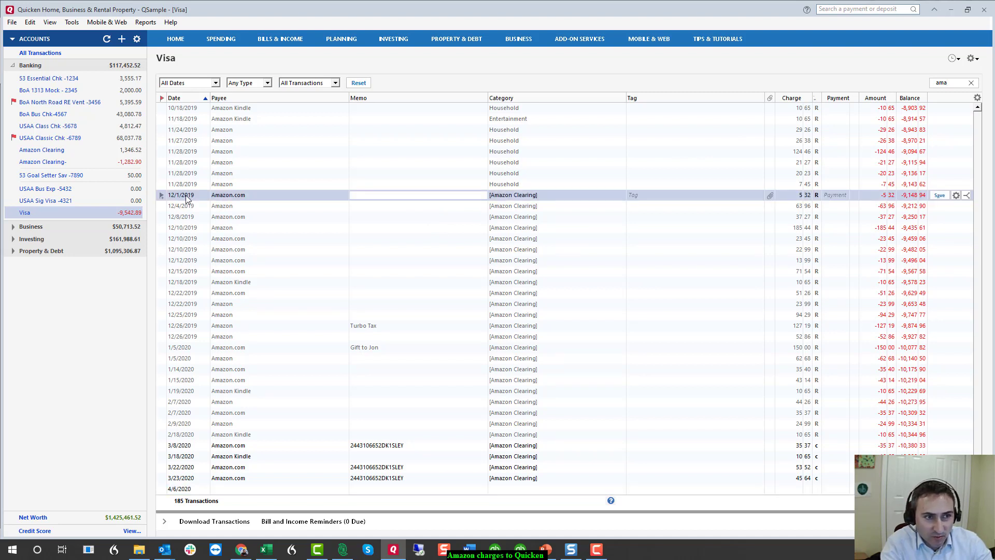
{"action": "key", "text": "shift+Down"}
{"action": "key", "text": "shift+Down"}
{"action": "key", "text": "shift+Down"}
{"action": "key", "text": "shift+Down"}
{"action": "key", "text": "shift+Down"}
{"action": "key", "text": "shift+Down"}
{"action": "key", "text": "shift+Down"}
{"action": "key", "text": "shift+Down"}
{"action": "key", "text": "shift+Down"}
{"action": "key", "text": "shift+Down"}
{"action": "key", "text": "shift+Down"}
{"action": "key", "text": "shift+Down"}
{"action": "key", "text": "shift+Down"}
{"action": "key", "text": "shift+Down"}
{"action": "key", "text": "shift+Down"}
{"action": "key", "text": "shift+Down"}
{"action": "key", "text": "shift+Down"}
{"action": "key", "text": "shift+Down"}
{"action": "key", "text": "shift+Down"}
{"action": "key", "text": "shift+Down"}
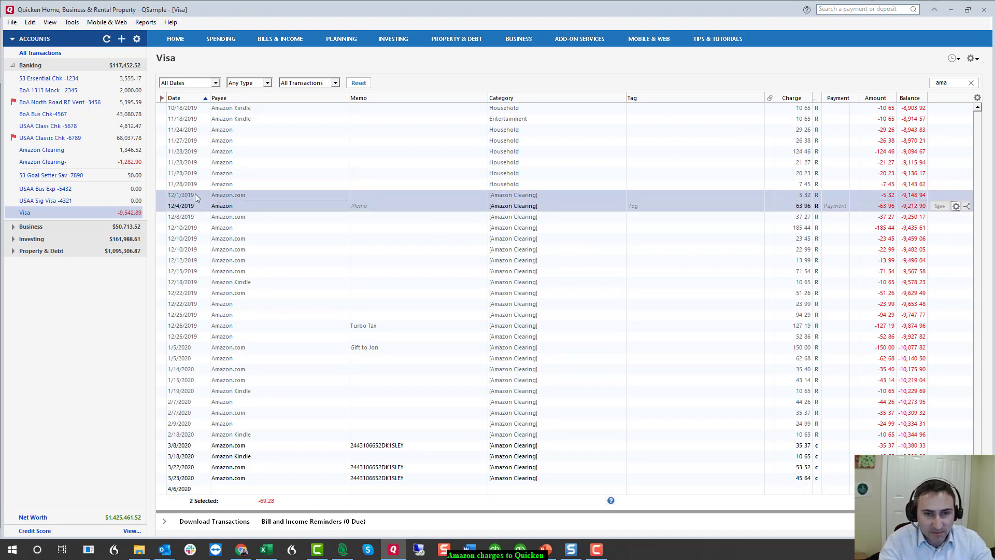
{"action": "key", "text": "shift+Down"}
{"action": "key", "text": "shift+Down"}
{"action": "key", "text": "shift+Down"}
{"action": "key", "text": "shift+Down"}
{"action": "key", "text": "shift+Down"}
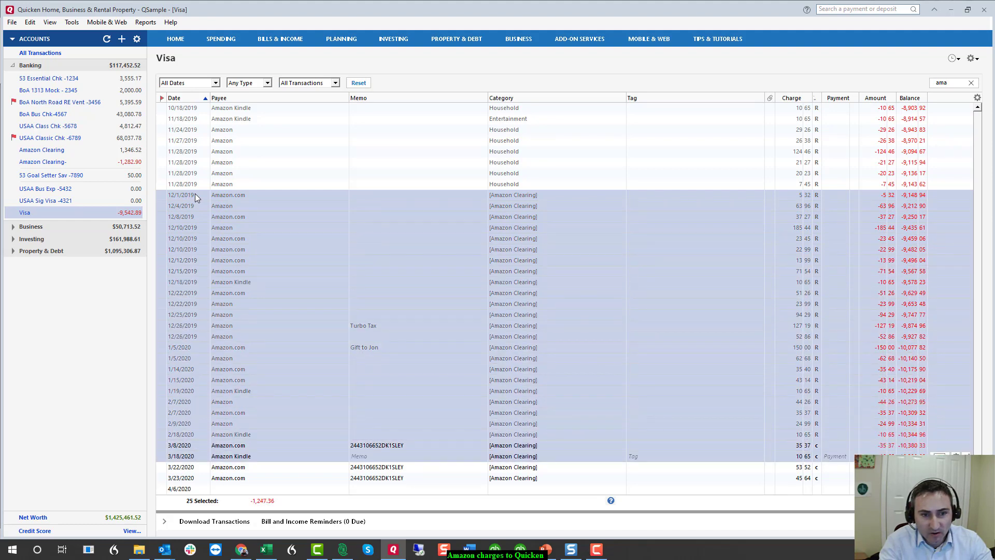
Batch-edit the 27 selected charges, replacing their category with [Amazon Clearing-]
{"action": "right_click", "coordinate": [309, 263]}
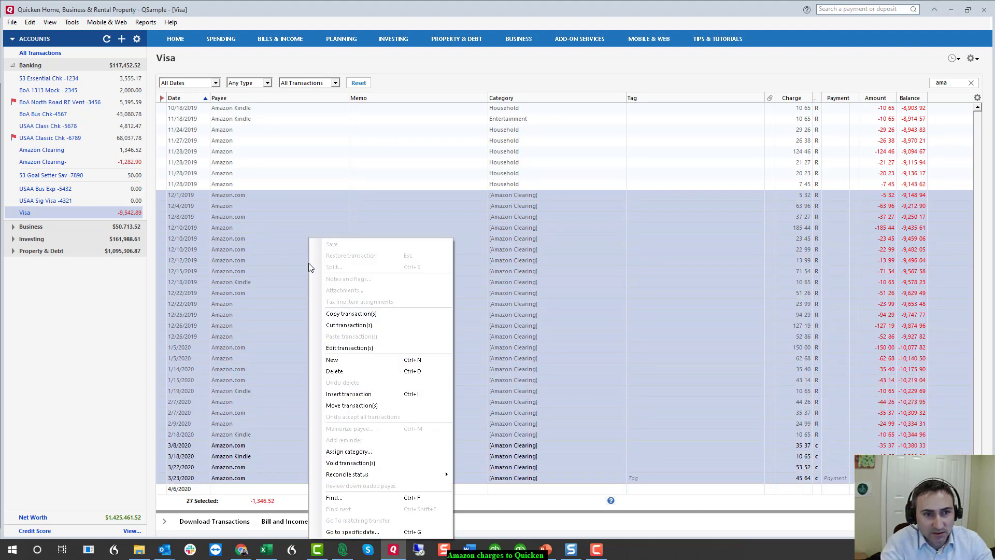
{"action": "left_click", "coordinate": [342, 353]}
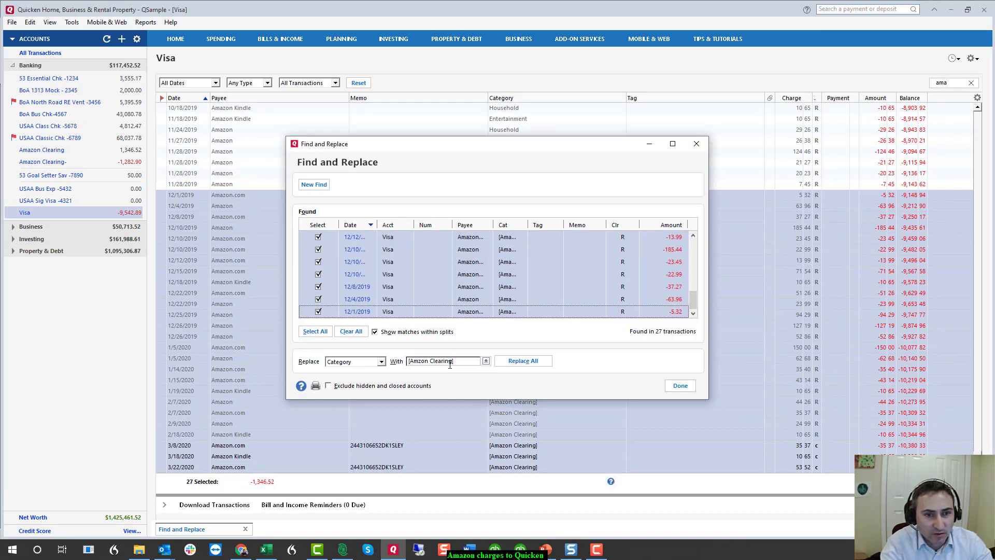
{"action": "left_click", "coordinate": [450, 362]}
{"action": "type", "text": "Ama"}
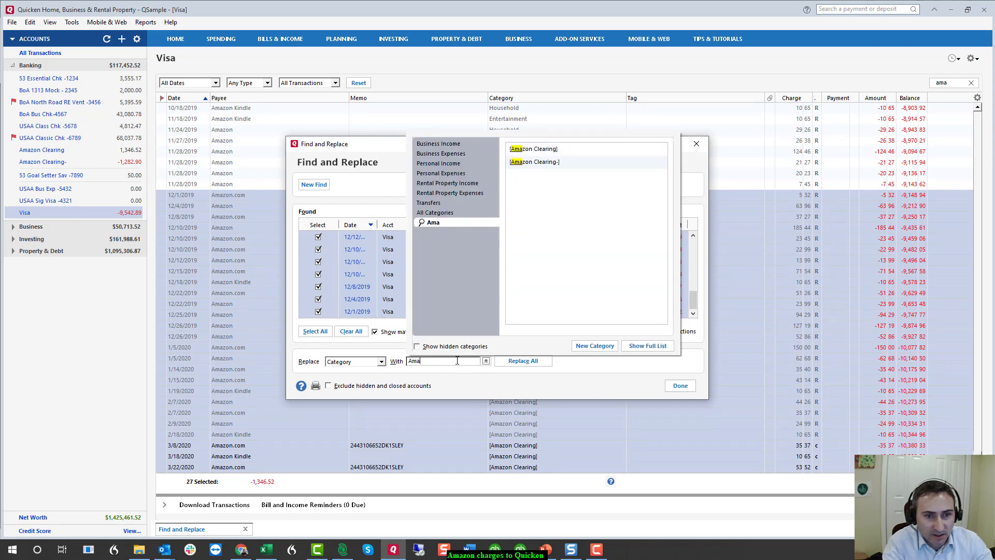
{"action": "left_click", "coordinate": [545, 162]}
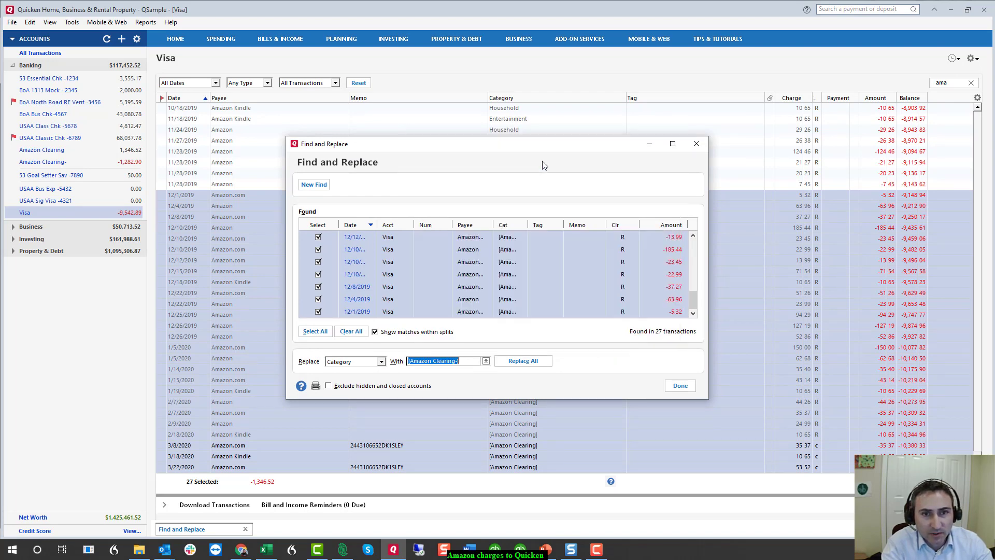
{"action": "left_click", "coordinate": [525, 362]}
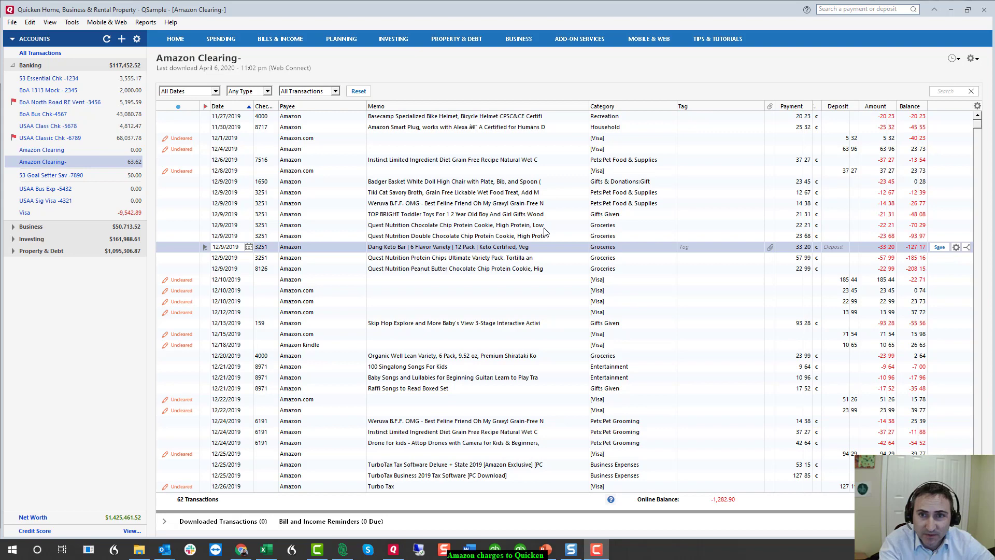
Review the Badger Basket and 11/27/2019 Basecamp entries against the Excel order list
{"action": "left_click", "coordinate": [679, 182]}
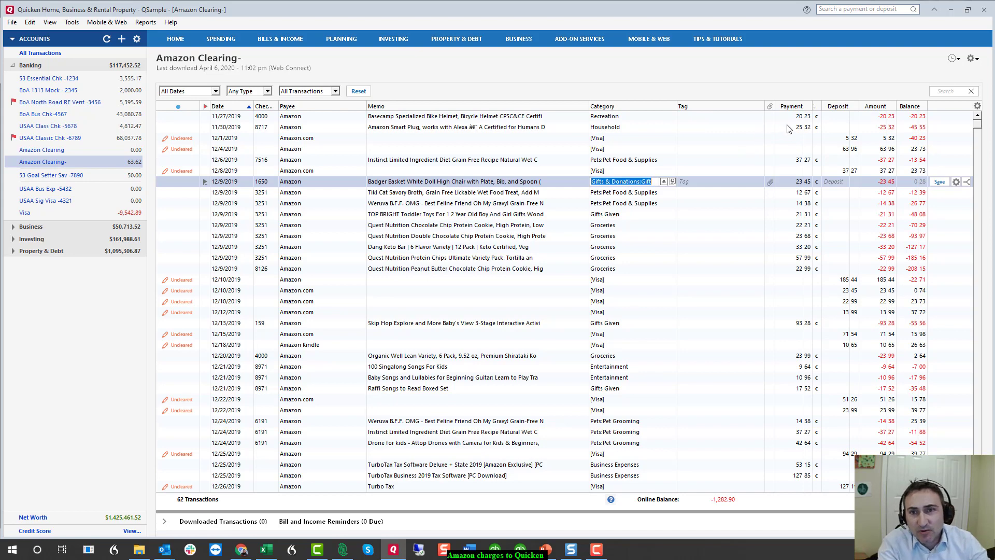
{"action": "left_click", "coordinate": [758, 119]}
{"action": "left_click", "coordinate": [758, 122]}
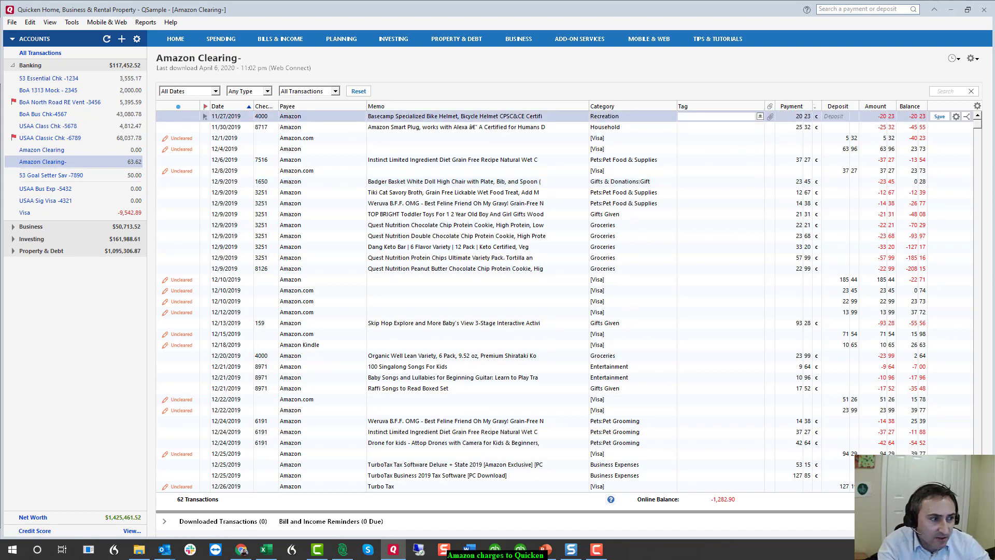
{"action": "left_click", "coordinate": [266, 550]}
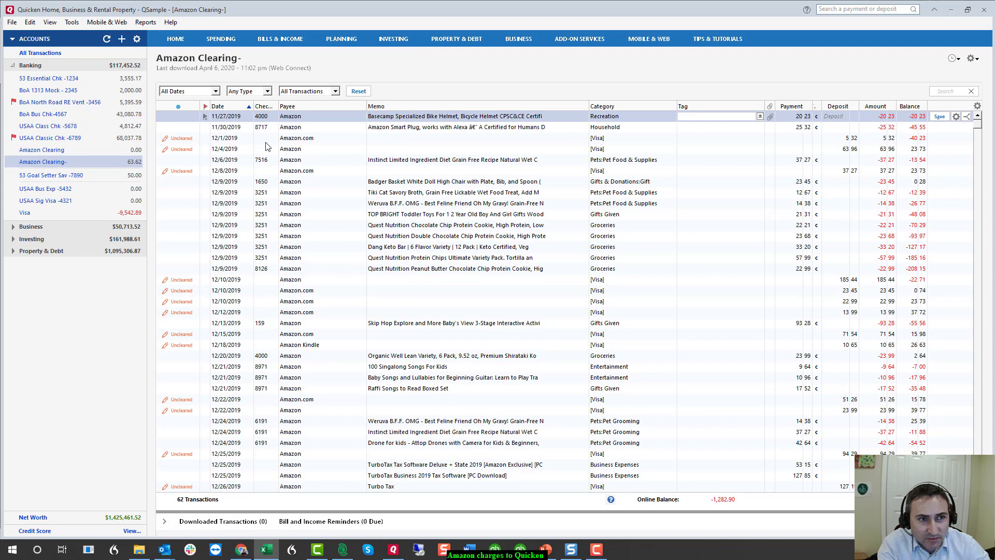
{"action": "left_click", "coordinate": [655, 141]}
{"action": "left_click", "coordinate": [656, 141]}
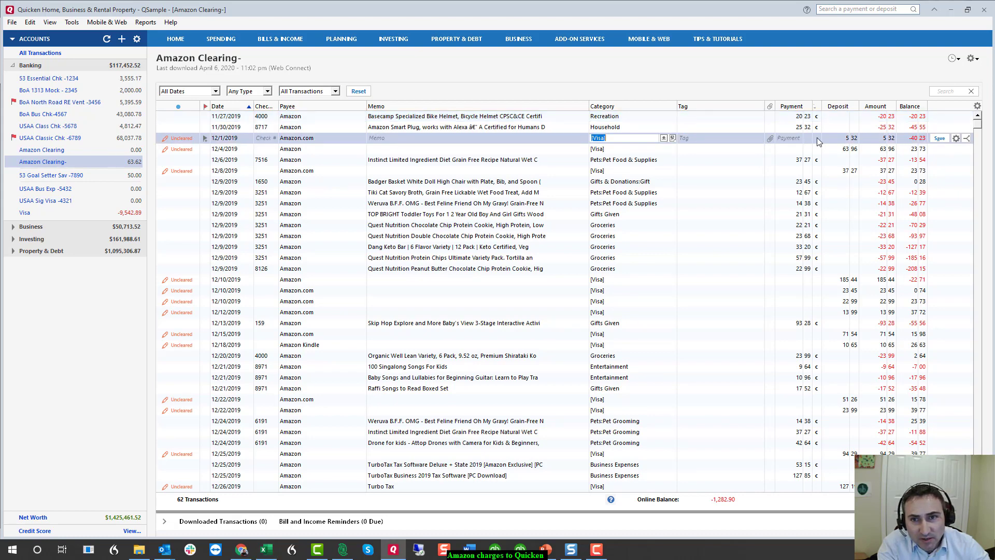
{"action": "left_click", "coordinate": [743, 118]}
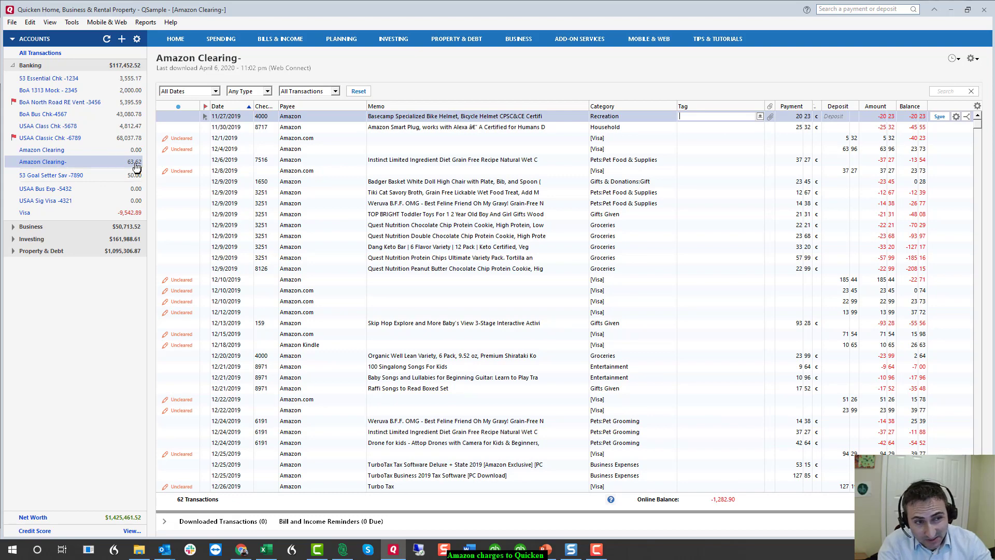
Delete the 11/27/2019 Basecamp bike helmet transaction and confirm with Yes
{"action": "right_click", "coordinate": [324, 118]}
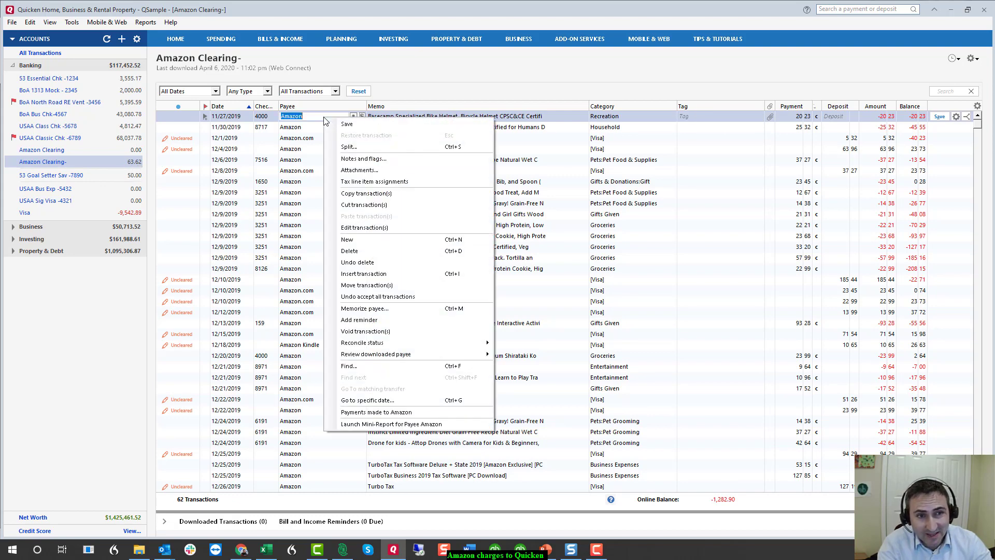
{"action": "left_click", "coordinate": [358, 252]}
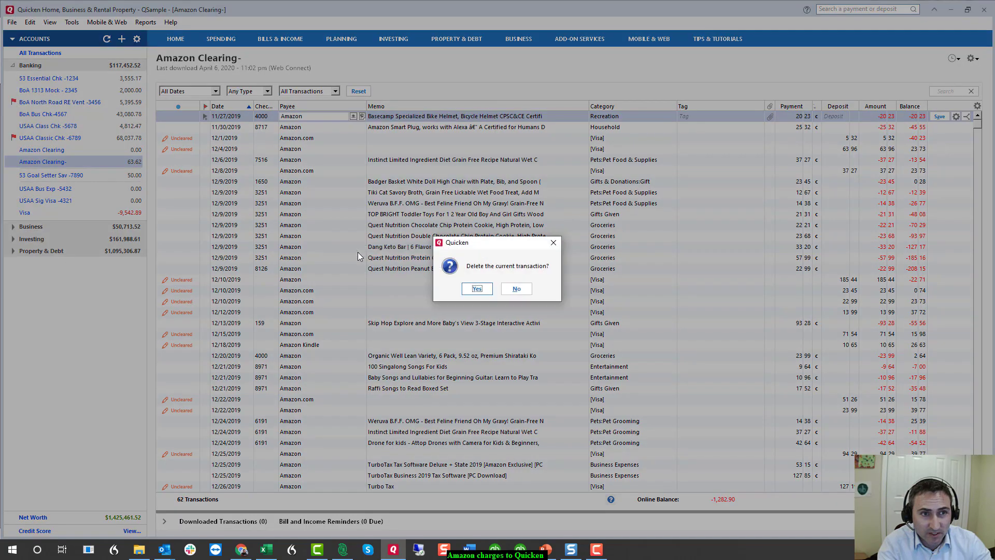
{"action": "left_click", "coordinate": [476, 290]}
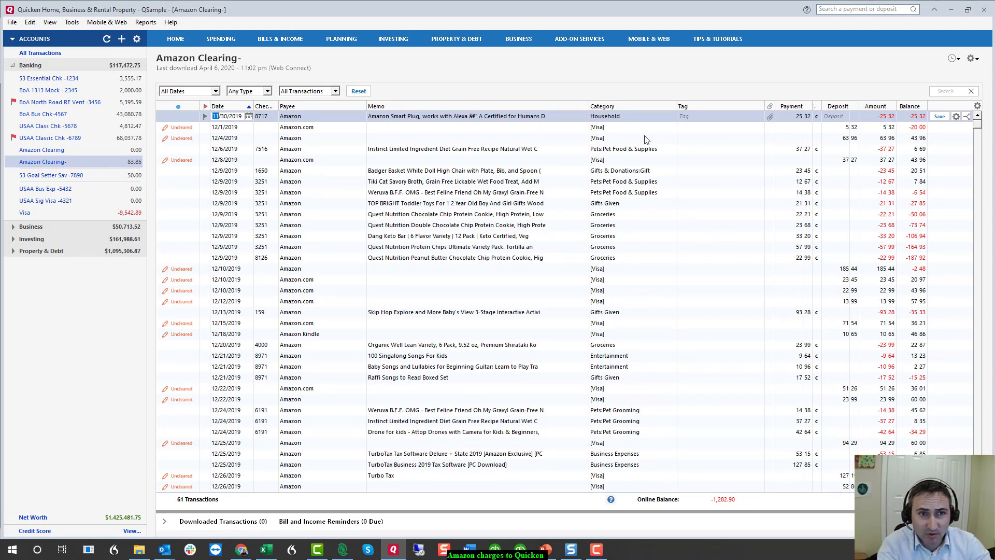
{"action": "key", "text": "Down"}
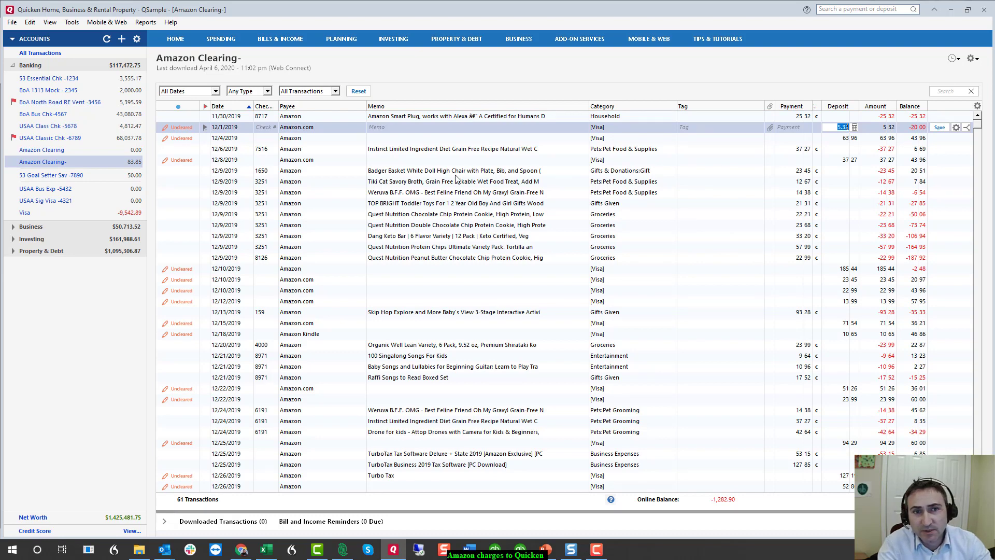
{"action": "left_click", "coordinate": [464, 116]}
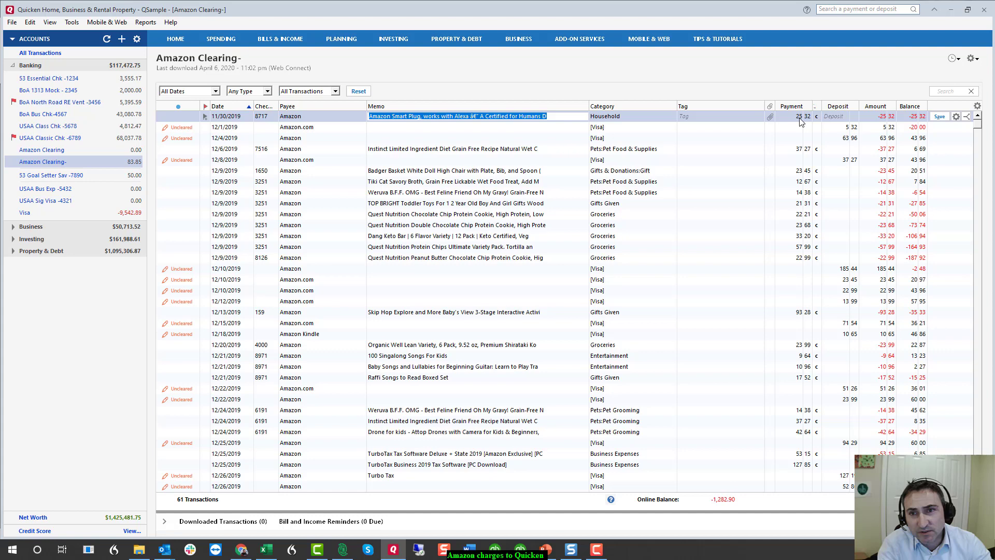
{"action": "left_click", "coordinate": [846, 128]}
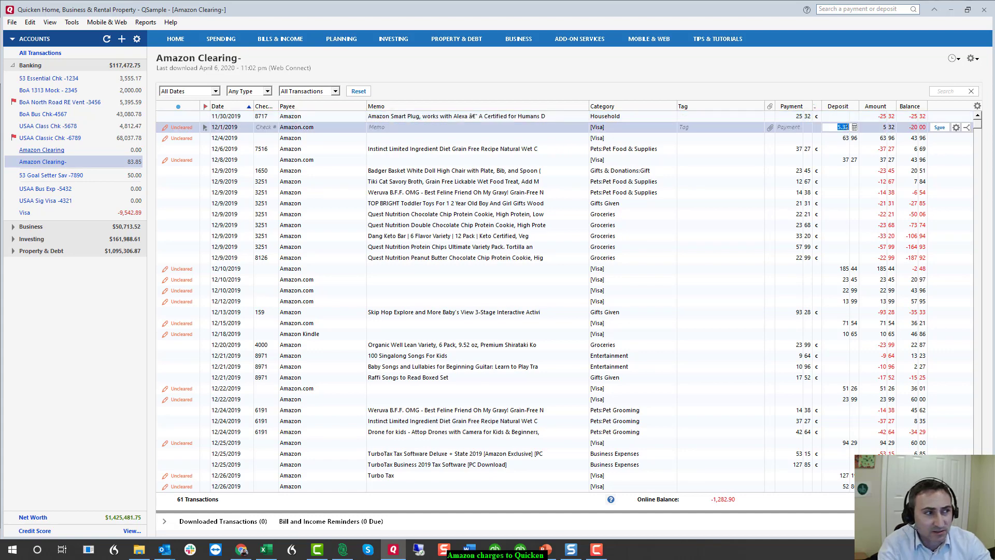
Bring the ADATA.csv Excel spreadsheet forward and maximize its window
{"action": "mouse_move", "coordinate": [266, 549]}
{"action": "left_click", "coordinate": [273, 464]}
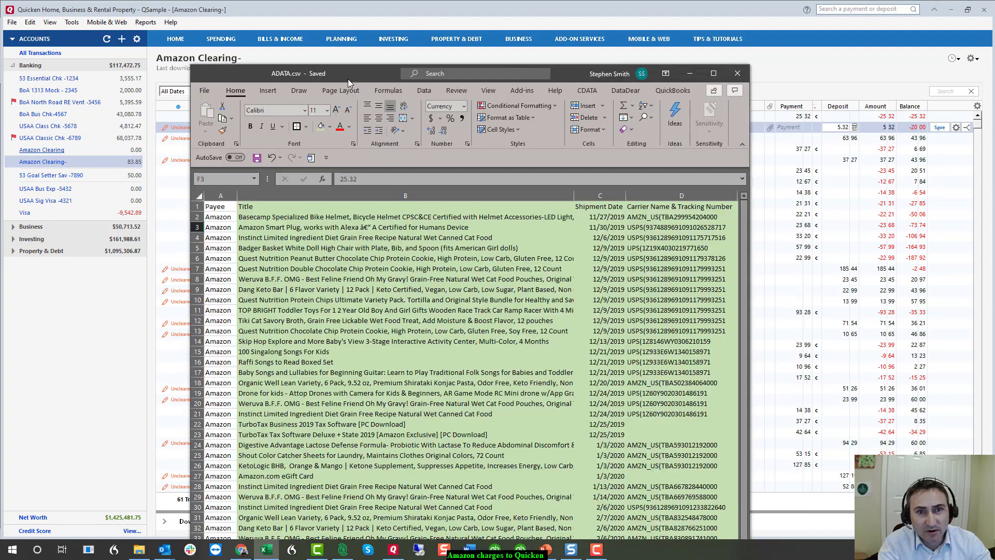
{"action": "double_click", "coordinate": [386, 74]}
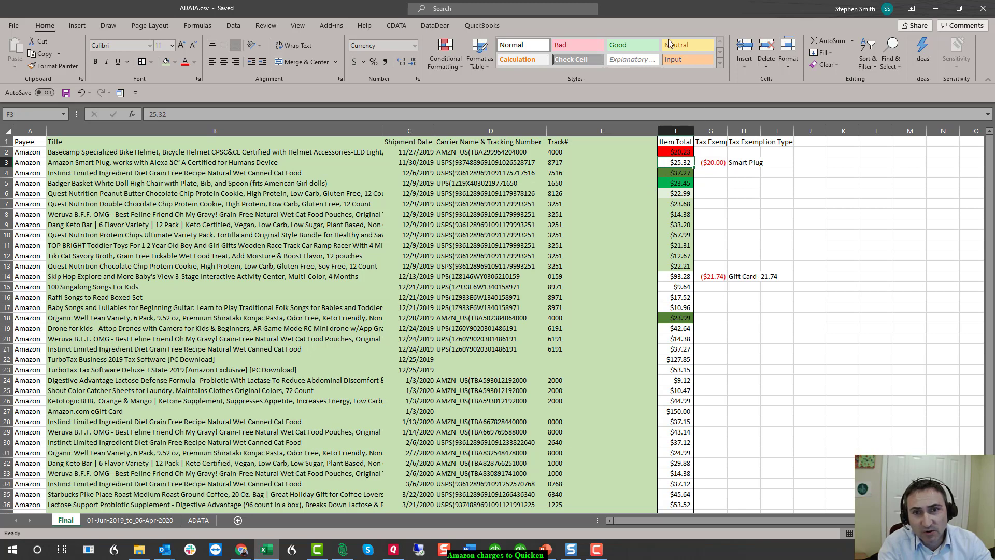
Change the 11/30/2019 Amazon Smart Plug payment from 25.32 to 5.32 in Amazon Clearing
{"action": "key", "text": "alt+Tab"}
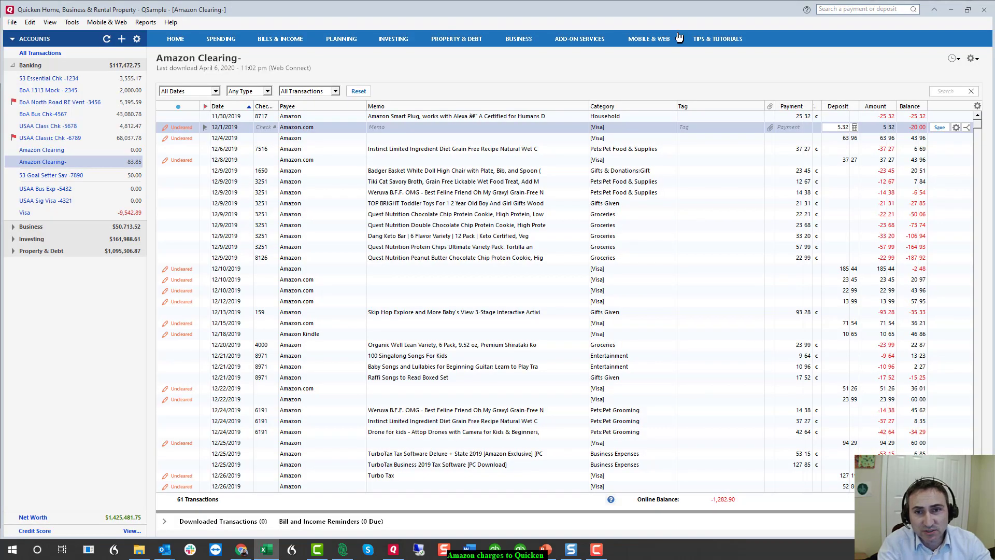
{"action": "left_click", "coordinate": [832, 128]}
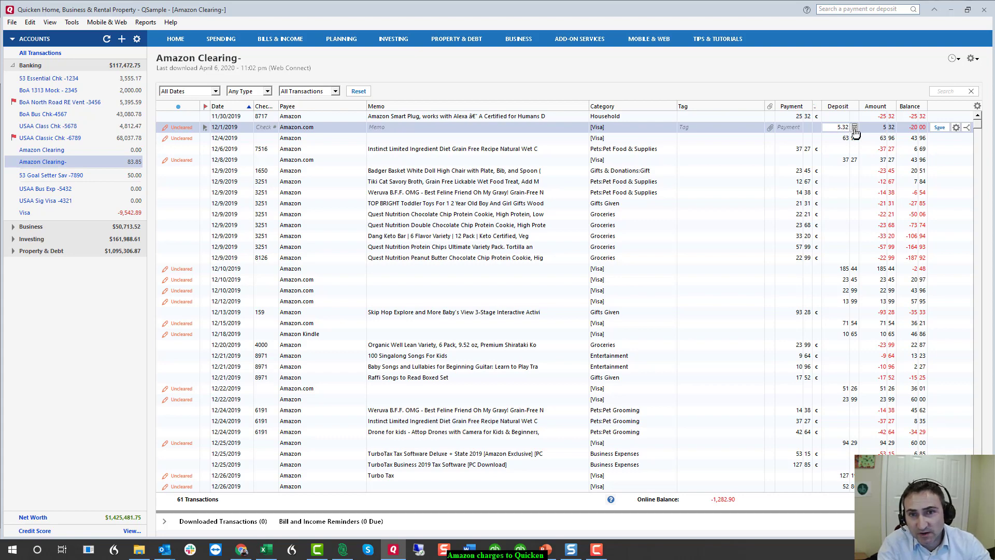
{"action": "left_click", "coordinate": [800, 117]}
{"action": "left_click", "coordinate": [799, 116]}
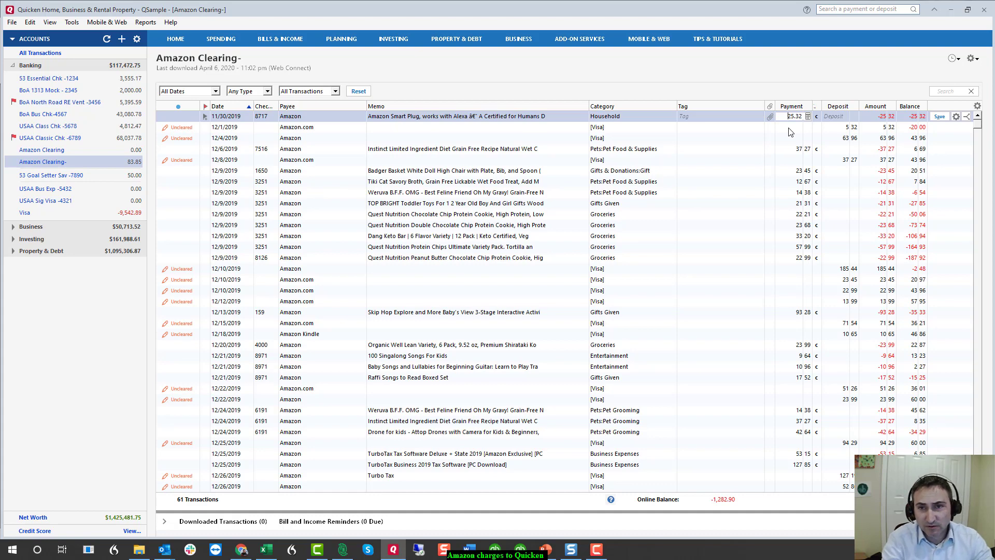
{"action": "key", "text": "Return"}
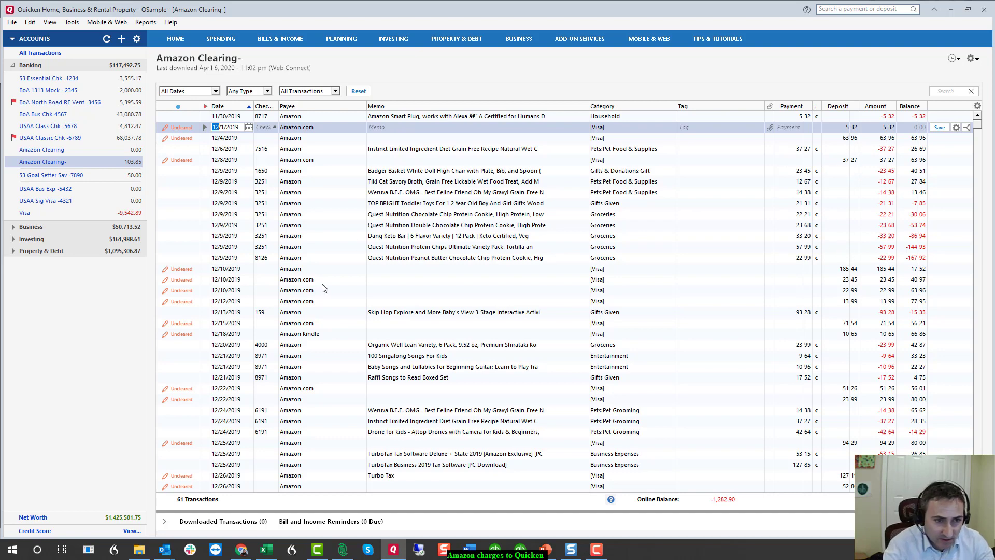
Recategorize the 1/19/2020 Amazon Kindle Visa charge as Education:Books & Supplies
{"action": "scroll", "coordinate": [324, 291], "scroll_direction": "down", "scroll_amount": 9}
{"action": "left_click", "coordinate": [319, 312]}
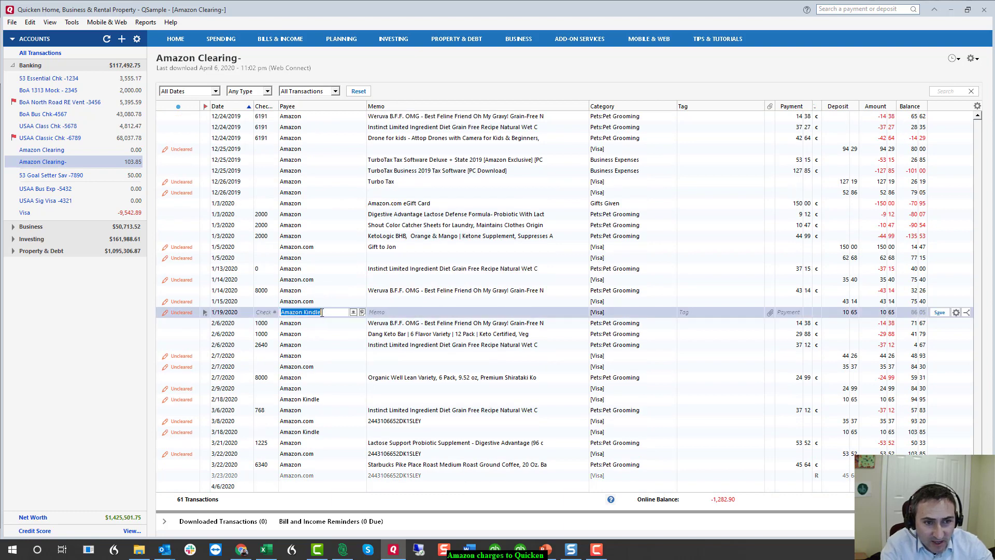
{"action": "right_click", "coordinate": [548, 313]}
{"action": "left_click", "coordinate": [597, 300]}
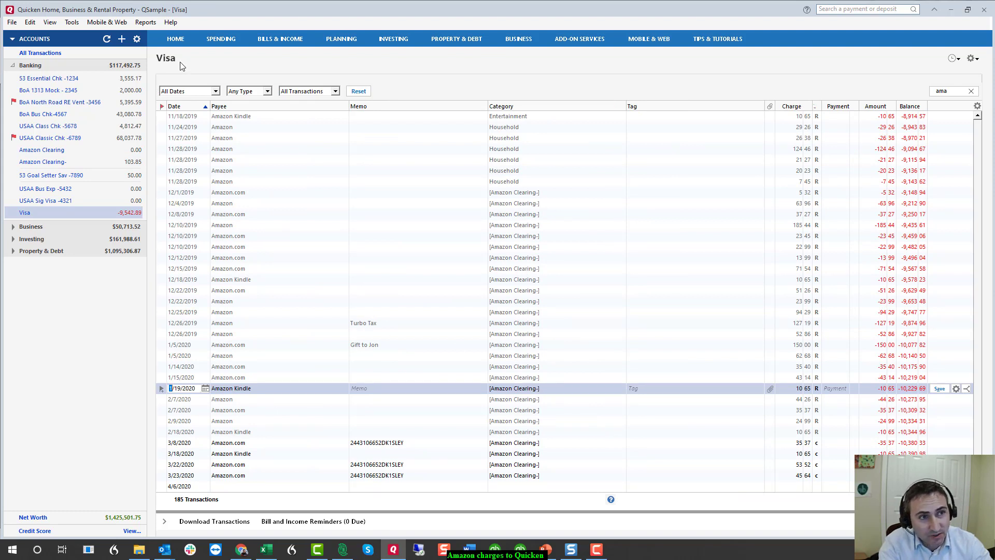
{"action": "left_click", "coordinate": [550, 389]}
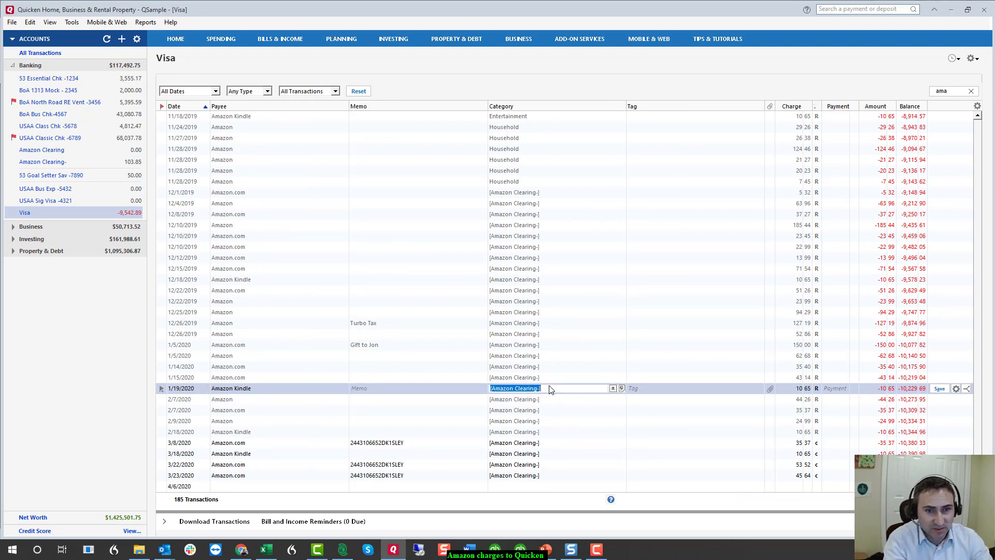
{"action": "type", "text": "Books & Supplies"}
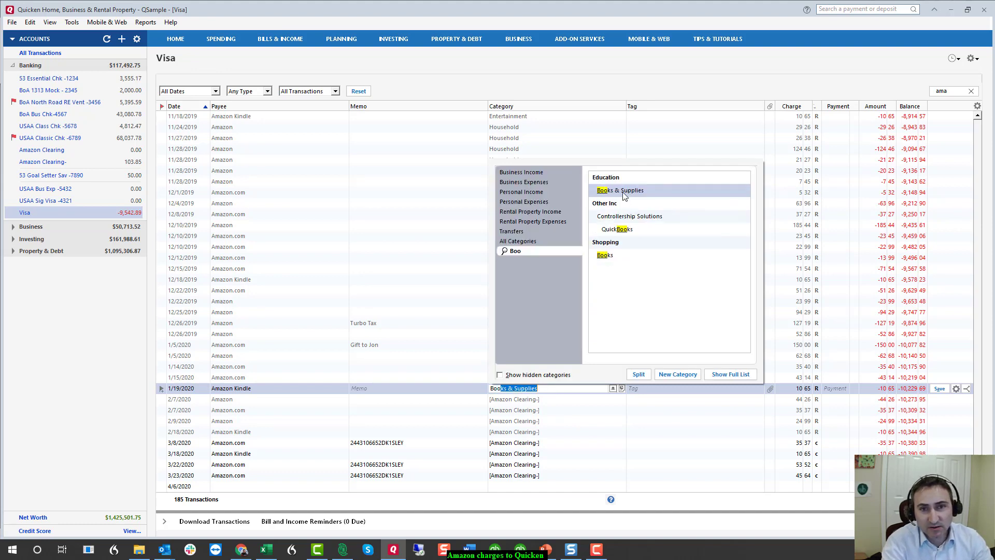
{"action": "left_click", "coordinate": [622, 190]}
{"action": "key", "text": "Return"}
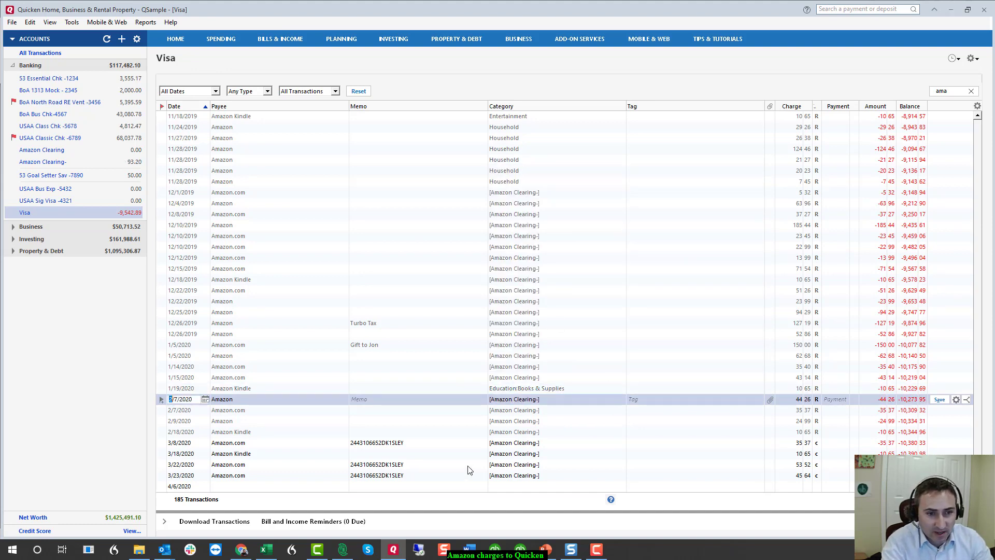
Recategorize the 2/18/2020 Amazon Kindle Visa charge as Education:Books & Supplies
{"action": "left_click", "coordinate": [252, 434]}
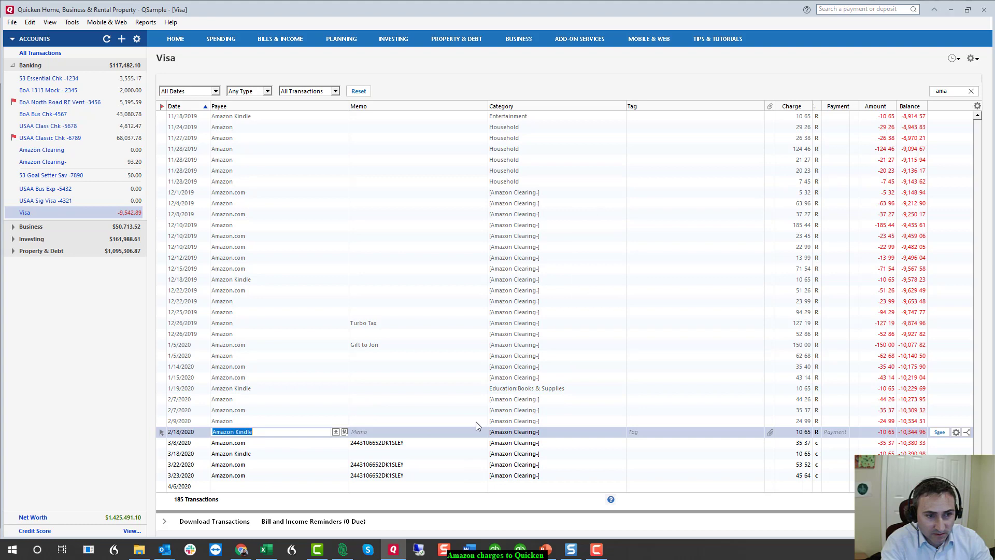
{"action": "left_click", "coordinate": [563, 434]}
{"action": "type", "text": "Bo"}
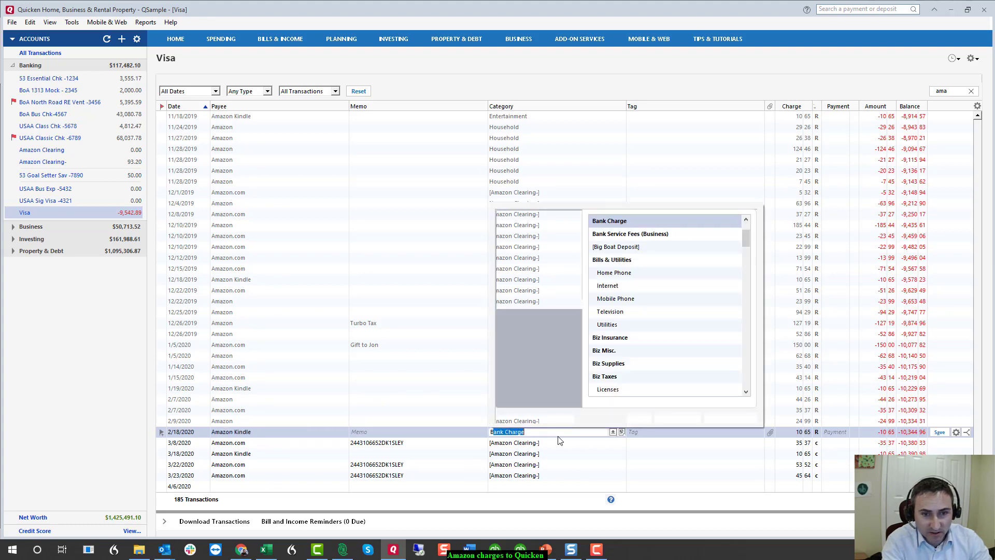
{"action": "type", "text": "oks & Supplies"}
{"action": "left_click", "coordinate": [645, 239]}
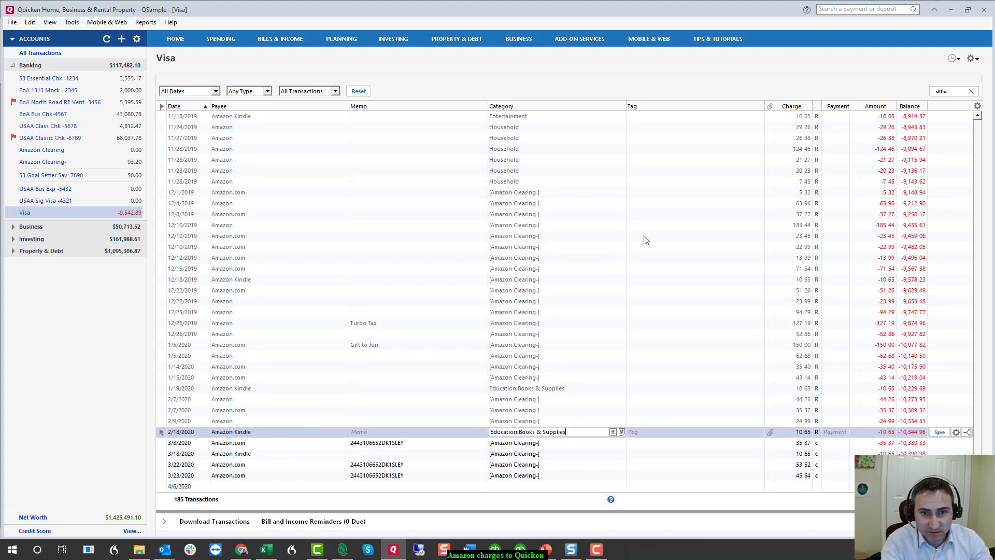
{"action": "key", "text": "Return"}
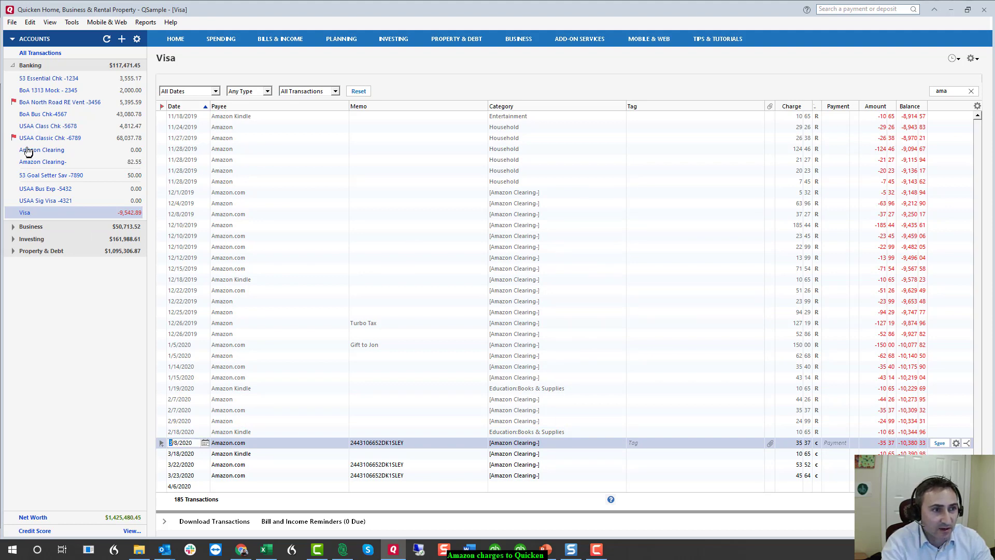
Open the Amazon Clearing register and select the 12/4/2019 Amazon entry of 63.96
{"action": "left_click", "coordinate": [44, 162]}
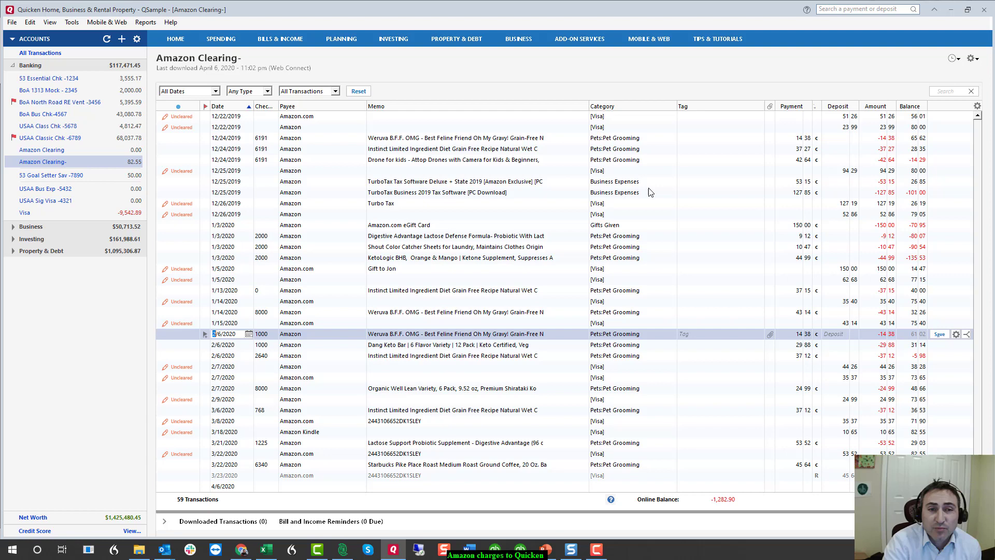
{"action": "scroll", "coordinate": [785, 132], "scroll_direction": "up", "scroll_amount": 8}
{"action": "left_click", "coordinate": [785, 134]}
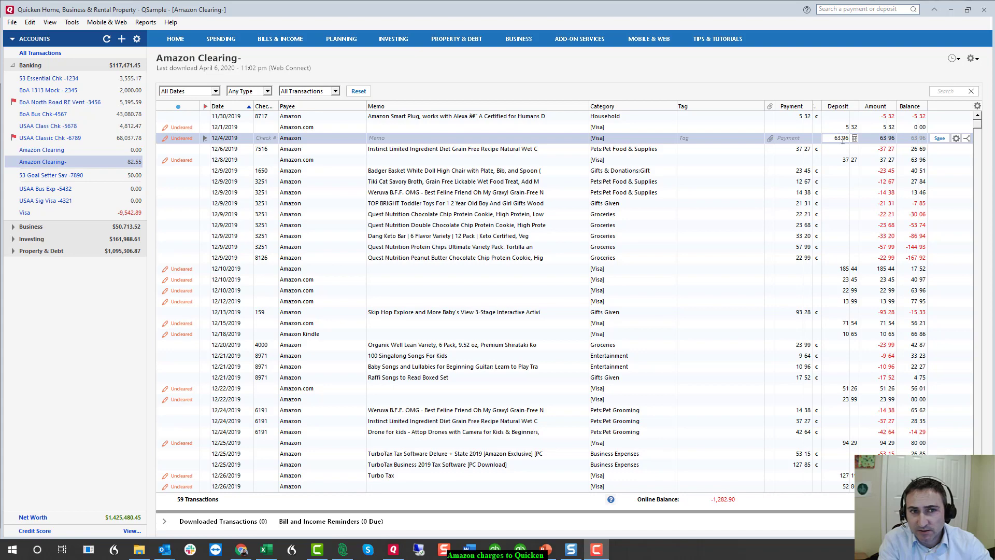
{"action": "left_click", "coordinate": [609, 140]}
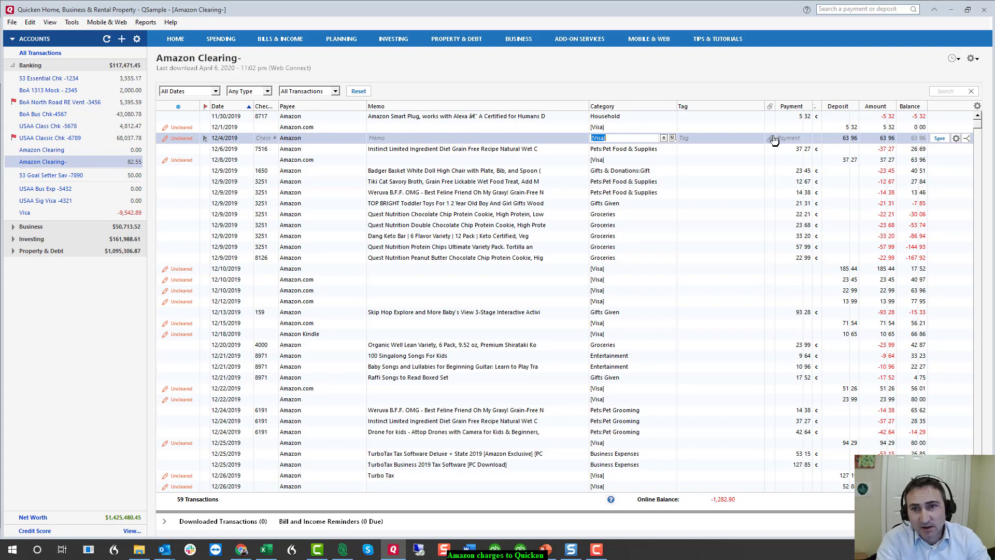
Go to the matching 12/4/2019 63.96 Visa charge and categorize it as Gifts Given
{"action": "right_click", "coordinate": [705, 141]}
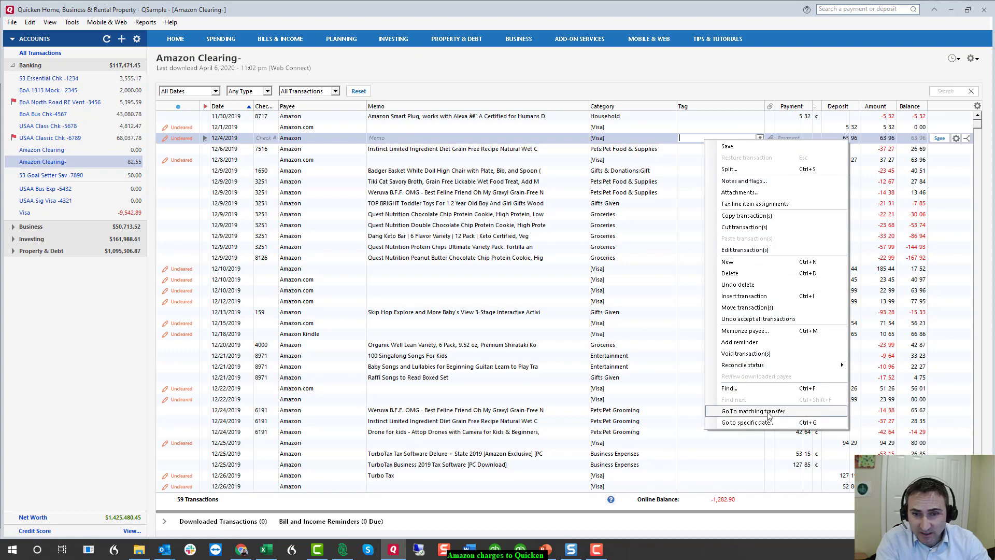
{"action": "left_click", "coordinate": [770, 411]}
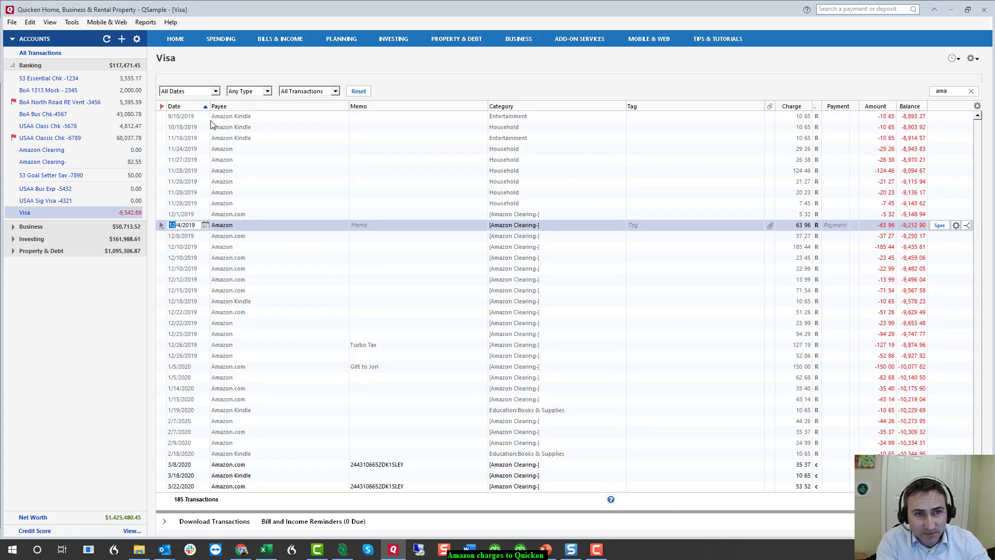
{"action": "left_click", "coordinate": [560, 225]}
{"action": "type", "text": "Gift Received"}
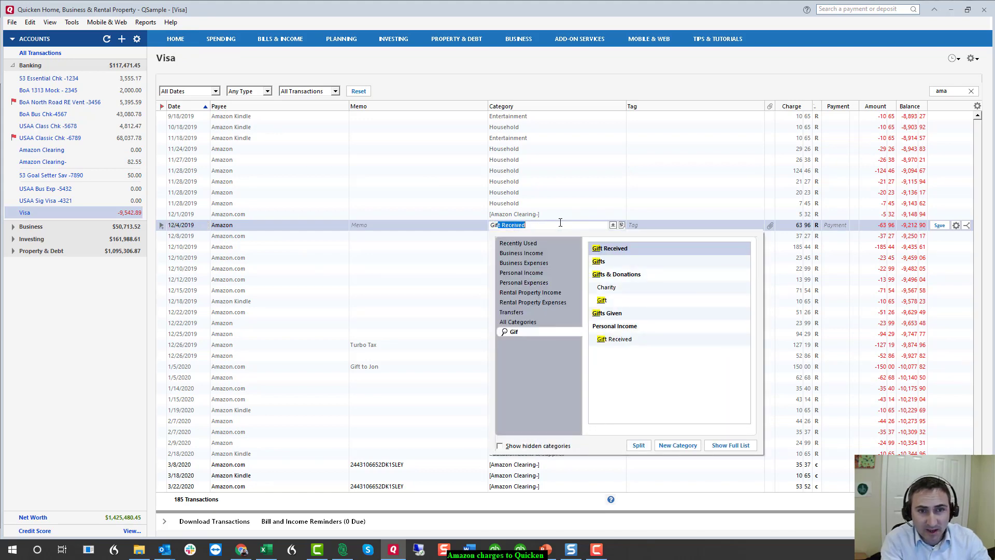
{"action": "left_click", "coordinate": [614, 314]}
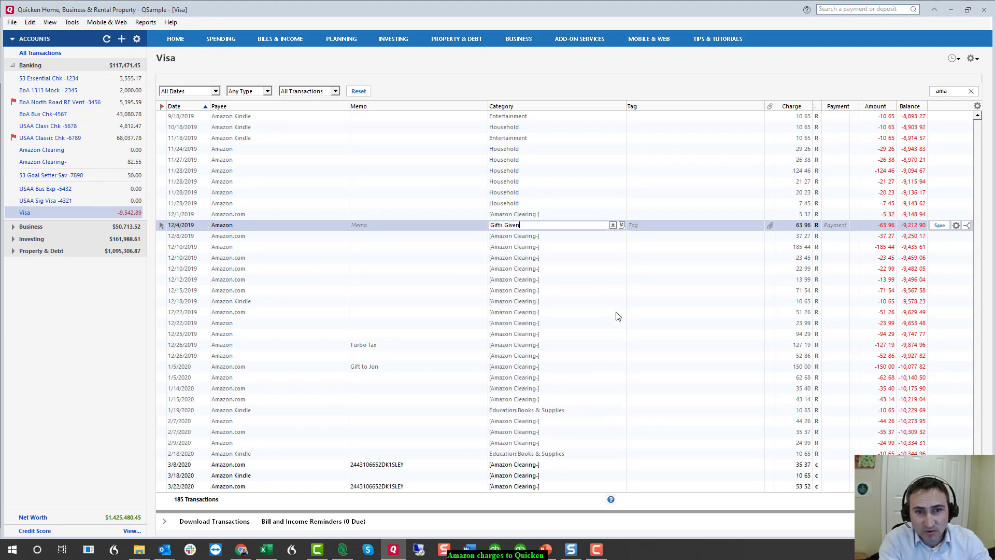
{"action": "key", "text": "Return"}
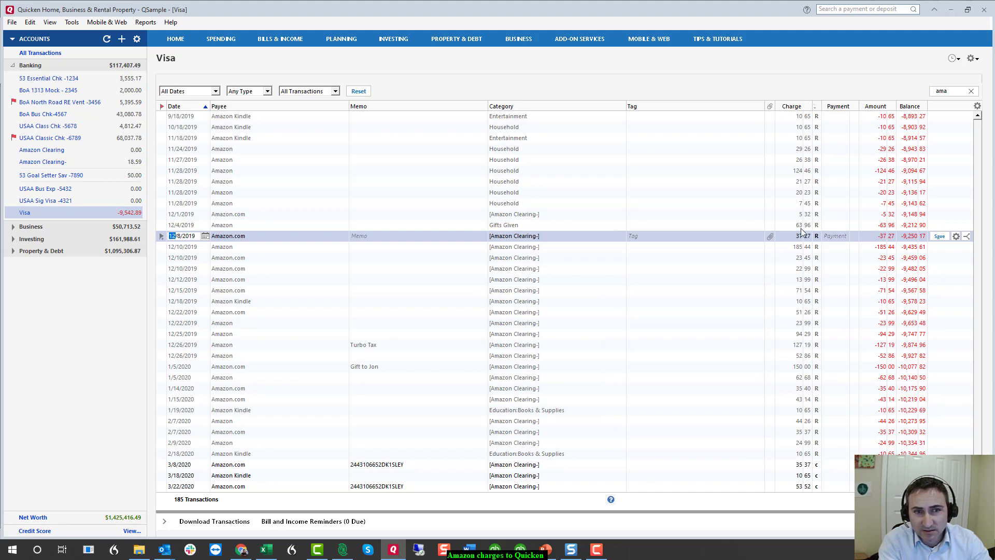
Open Amazon Clearing and review the 12/9/2019 purchases, including Quest Nutrition and Tiki Cat
{"action": "left_click", "coordinate": [53, 162]}
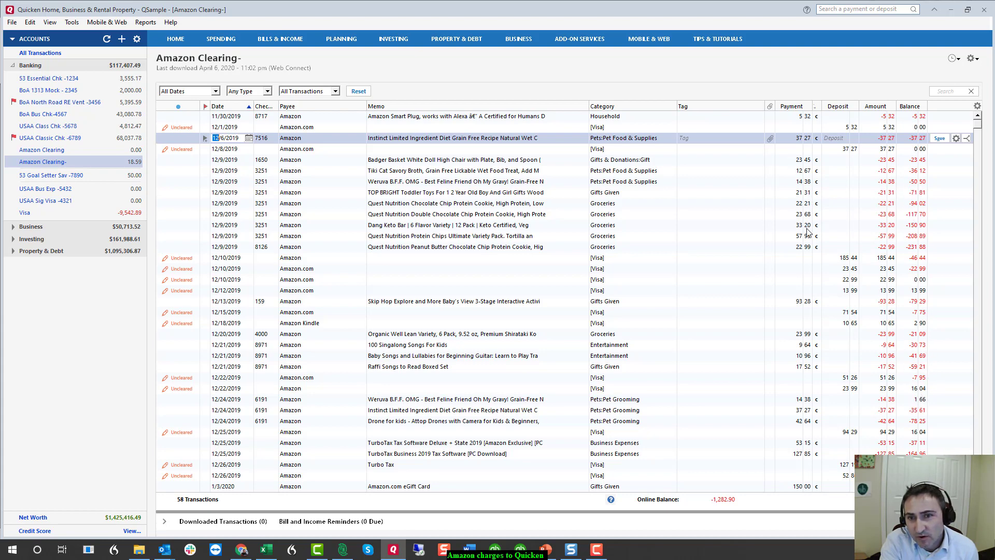
{"action": "left_click", "coordinate": [913, 282]}
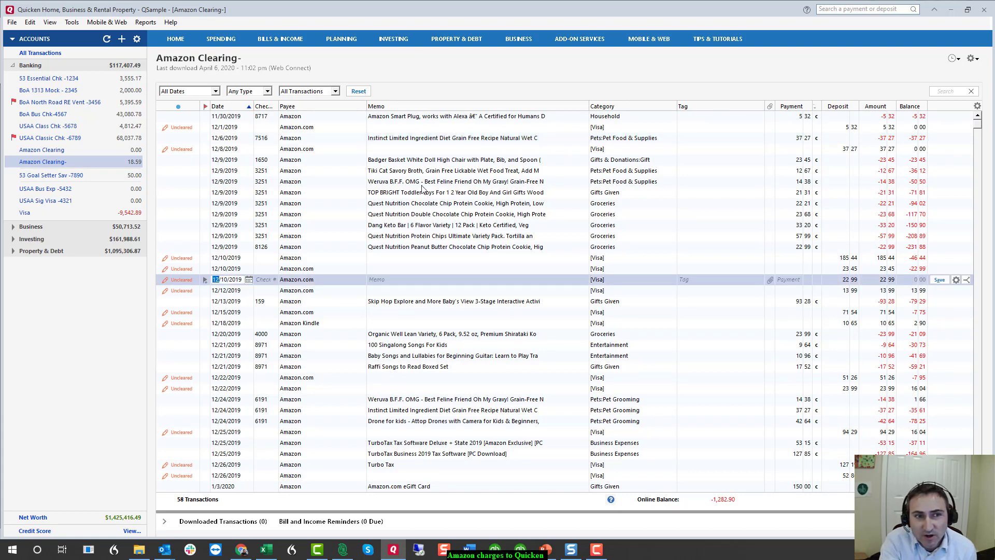
{"action": "left_click", "coordinate": [267, 173]}
{"action": "left_click", "coordinate": [269, 183]}
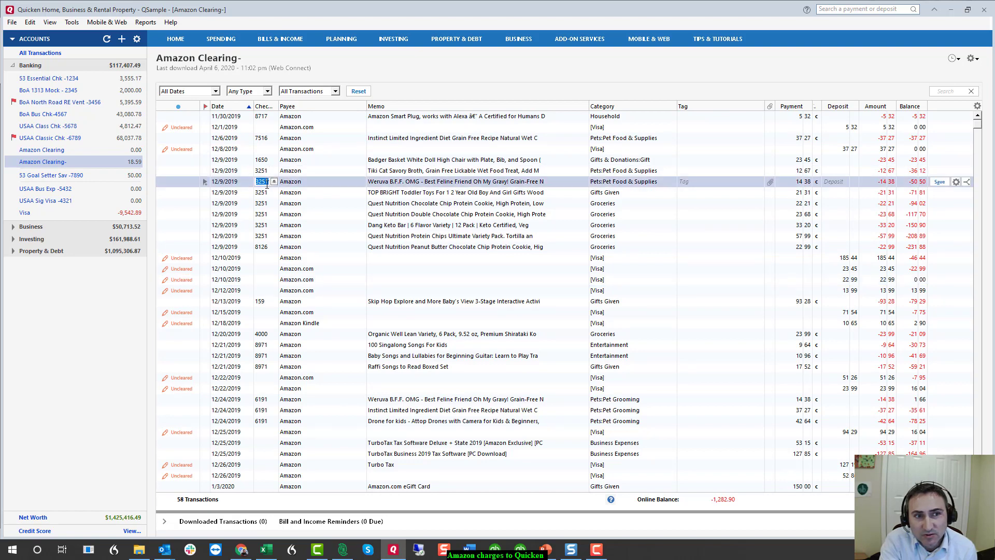
{"action": "left_click", "coordinate": [268, 193]}
{"action": "left_click", "coordinate": [268, 205]}
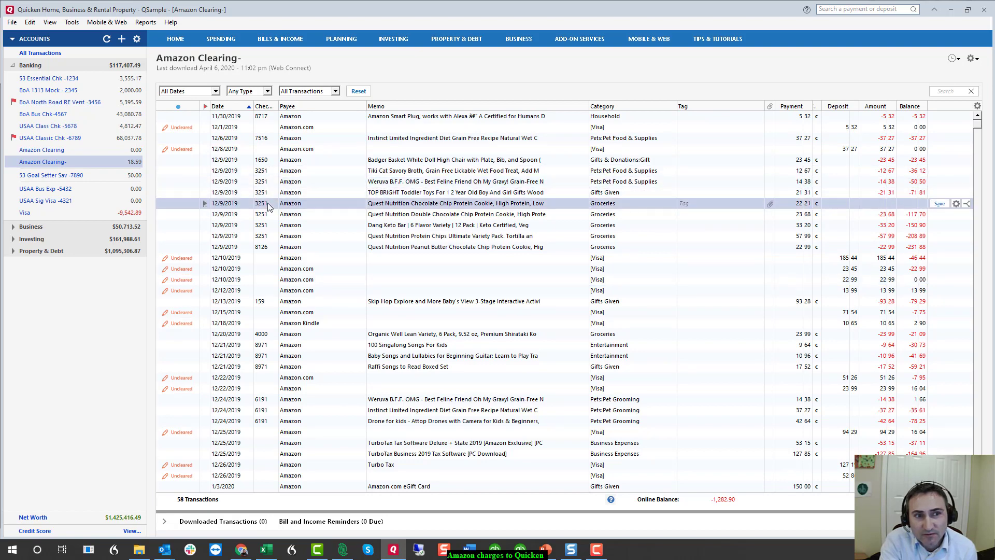
{"action": "left_click", "coordinate": [271, 174]}
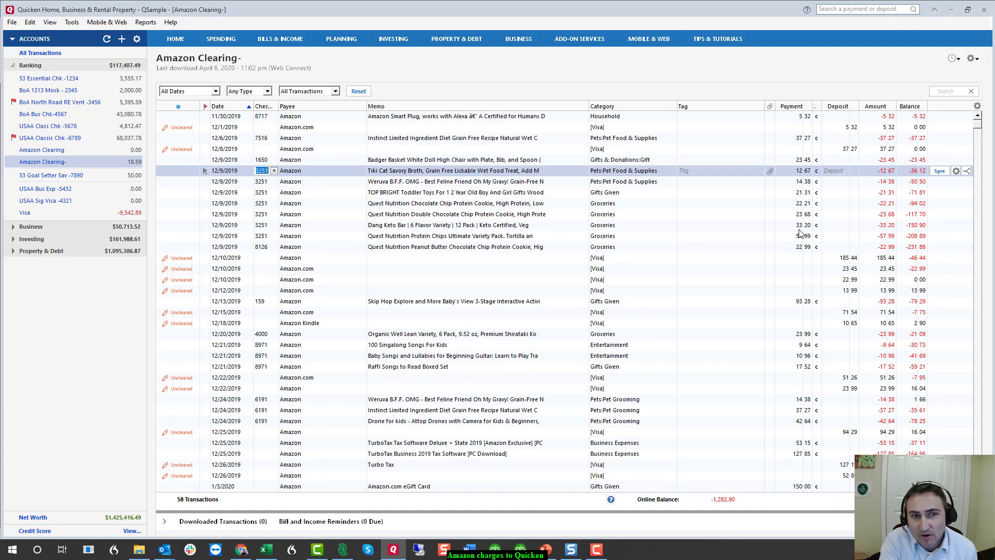
Match the 12/10/2019 deposits (185.44, 23.45, 22.99) against the Badger Basket and Groceries payments
{"action": "left_click", "coordinate": [849, 260]}
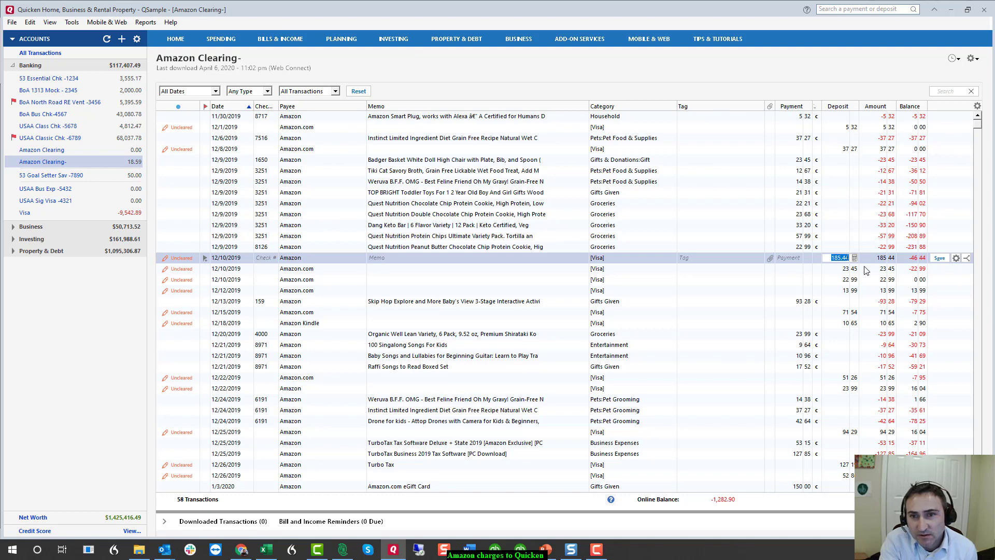
{"action": "left_click", "coordinate": [805, 160]}
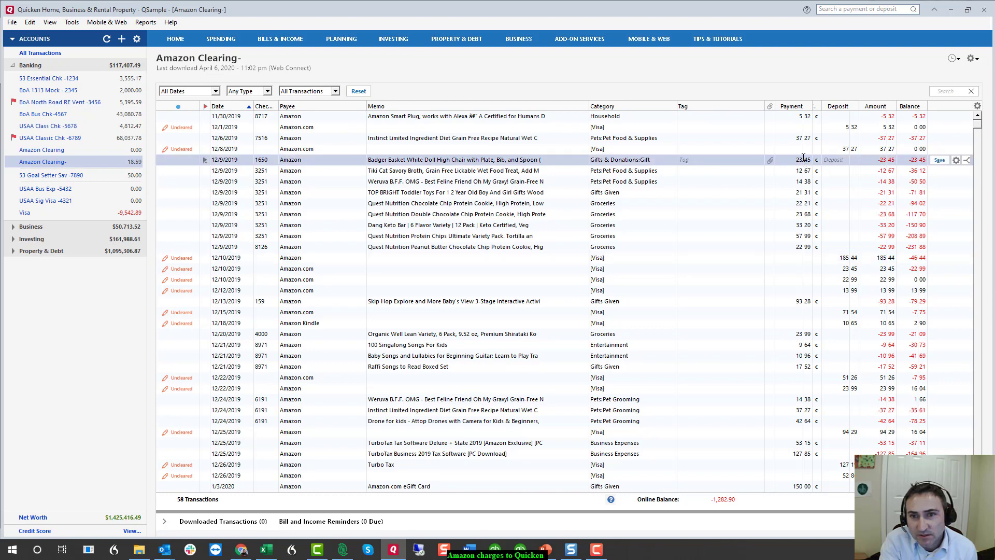
{"action": "left_click", "coordinate": [855, 269]}
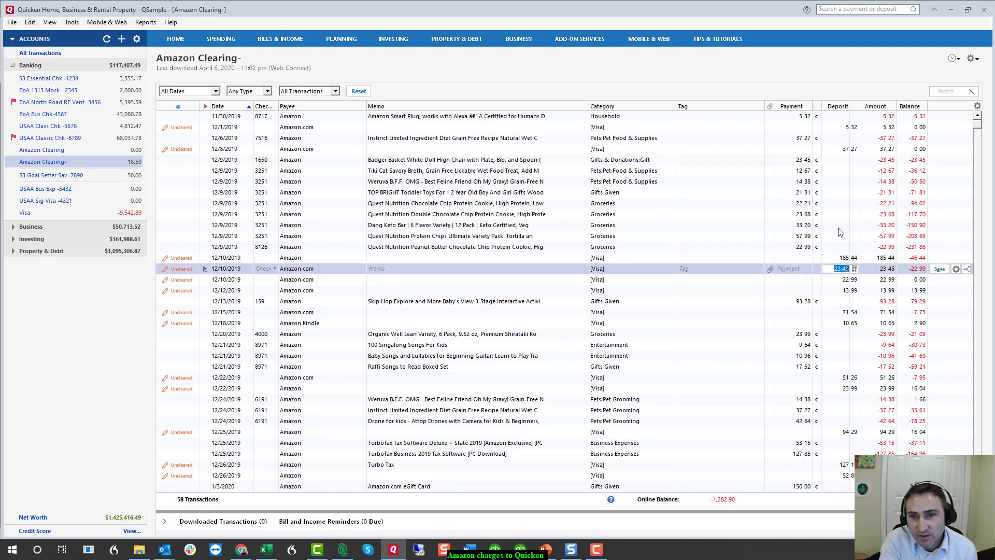
{"action": "left_click", "coordinate": [804, 244]}
{"action": "left_click", "coordinate": [855, 280]}
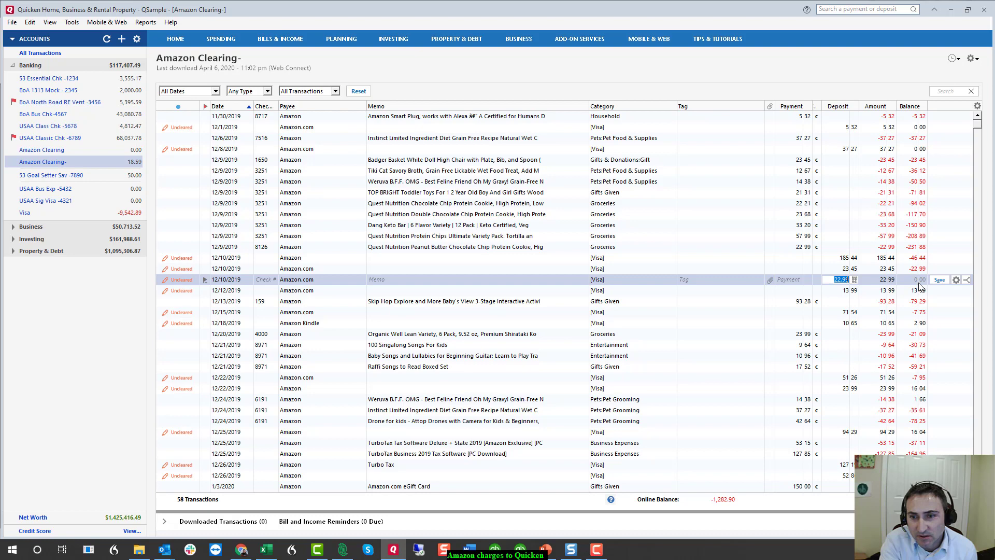
Start reconciling Amazon Clearing and clear the 5.32 and 37.27 charge/credit pairs
{"action": "left_click", "coordinate": [972, 58]}
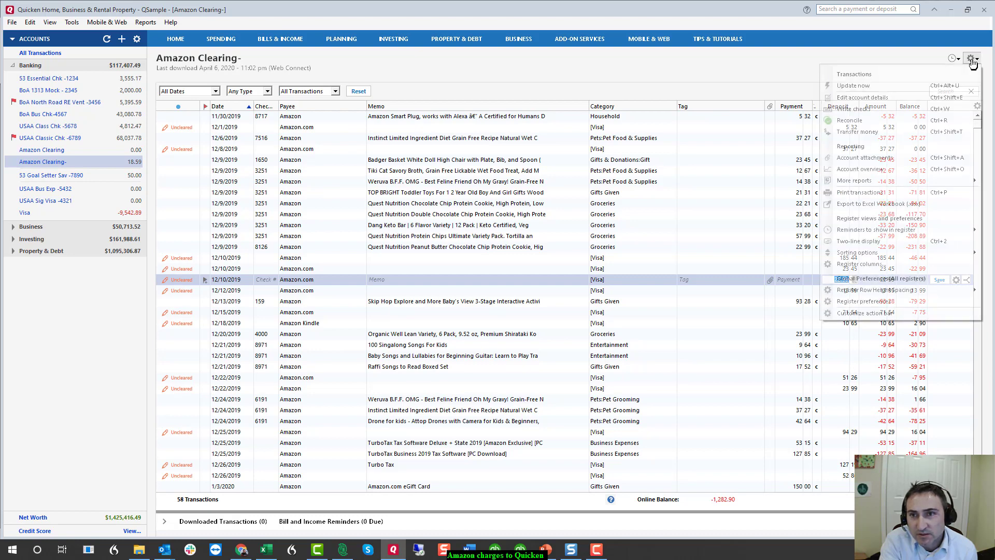
{"action": "left_click", "coordinate": [851, 120]}
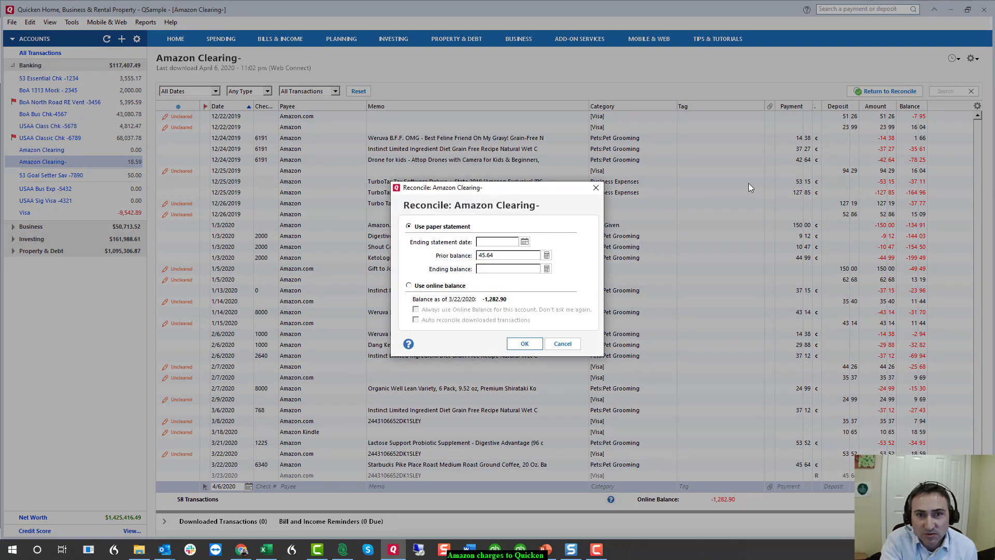
{"action": "key", "text": "Return"}
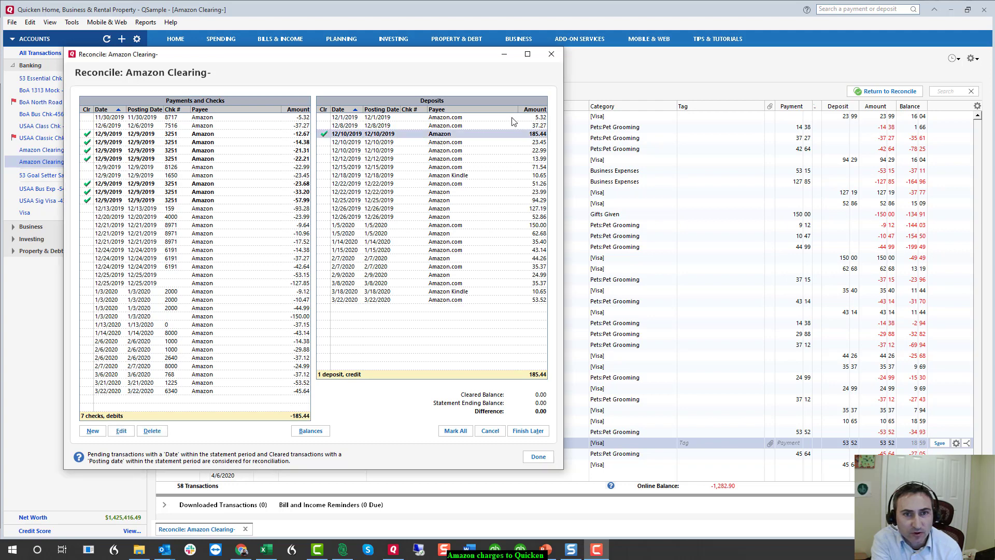
{"action": "left_click", "coordinate": [518, 118]}
{"action": "left_click", "coordinate": [302, 117]}
{"action": "left_click", "coordinate": [302, 126]}
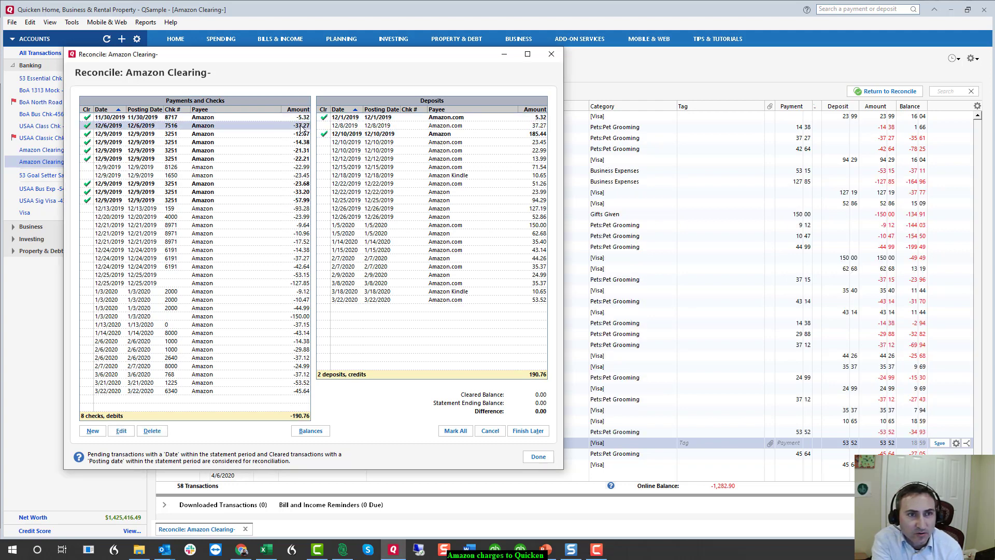
{"action": "left_click", "coordinate": [527, 126]}
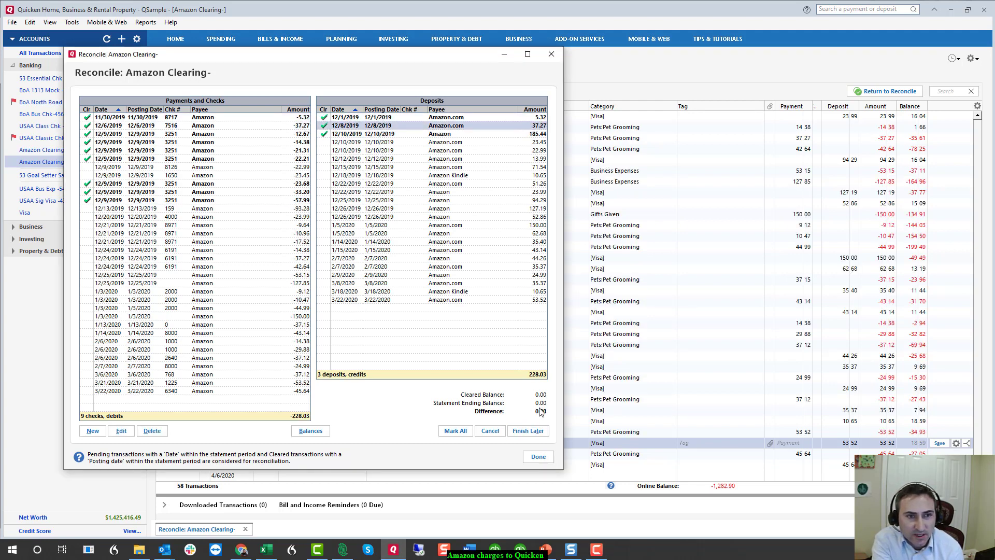
Clear the 22.99, 23.45 and 23.99 charge/credit pairs through 12/22/2019, bringing the difference to 0.00
{"action": "left_click", "coordinate": [538, 150]}
{"action": "left_click", "coordinate": [303, 167]}
{"action": "left_click", "coordinate": [304, 175]}
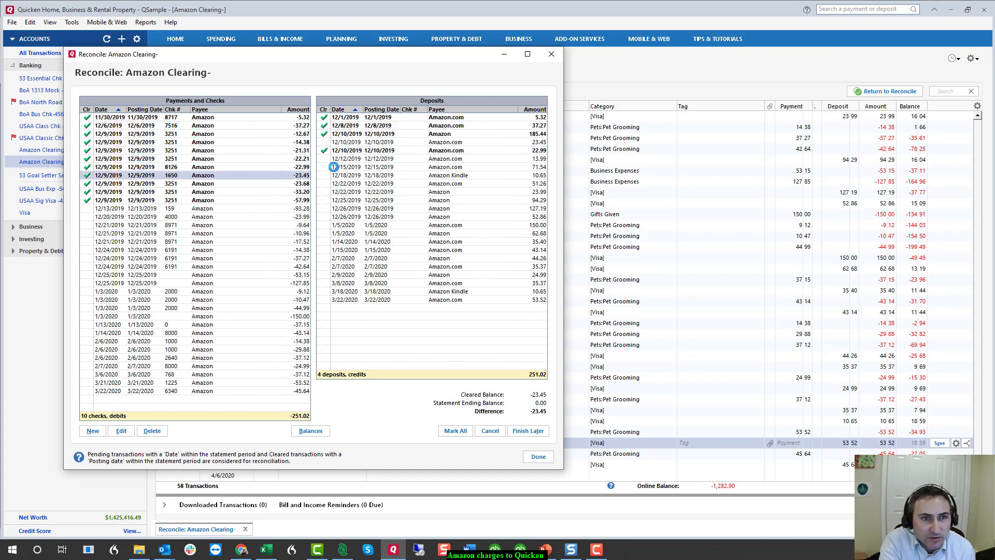
{"action": "left_click", "coordinate": [539, 142]}
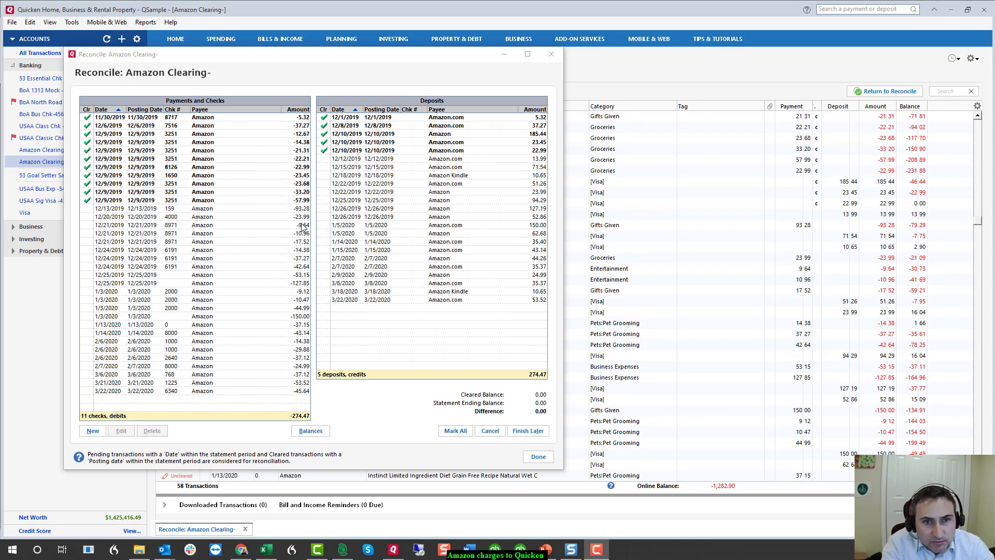
{"action": "left_click", "coordinate": [303, 217]}
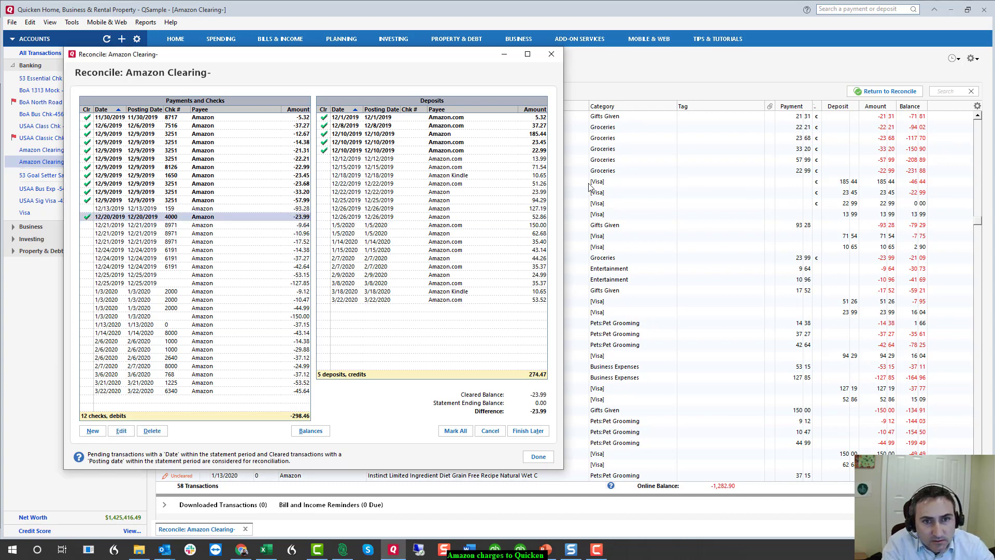
{"action": "left_click", "coordinate": [539, 193]}
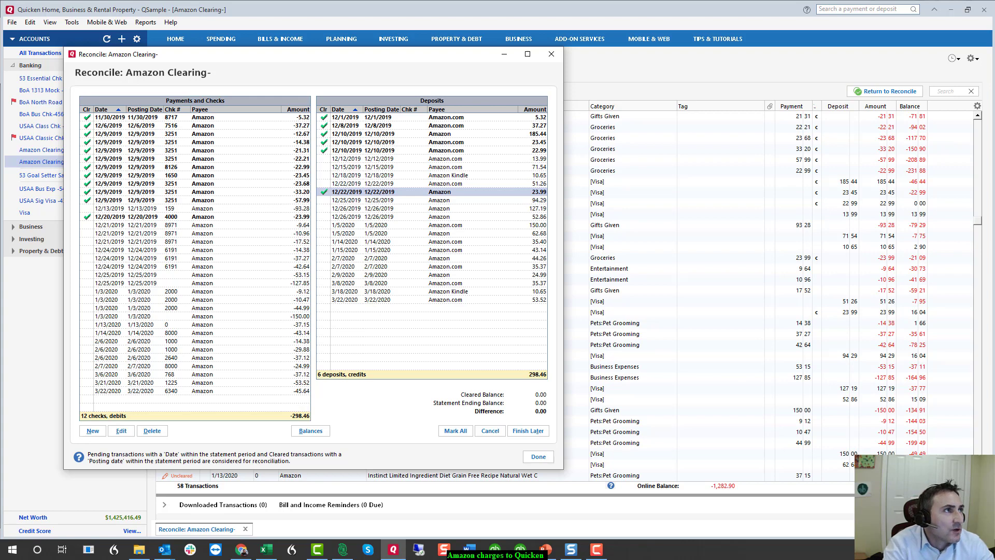
{"action": "key", "text": "alt+Tab"}
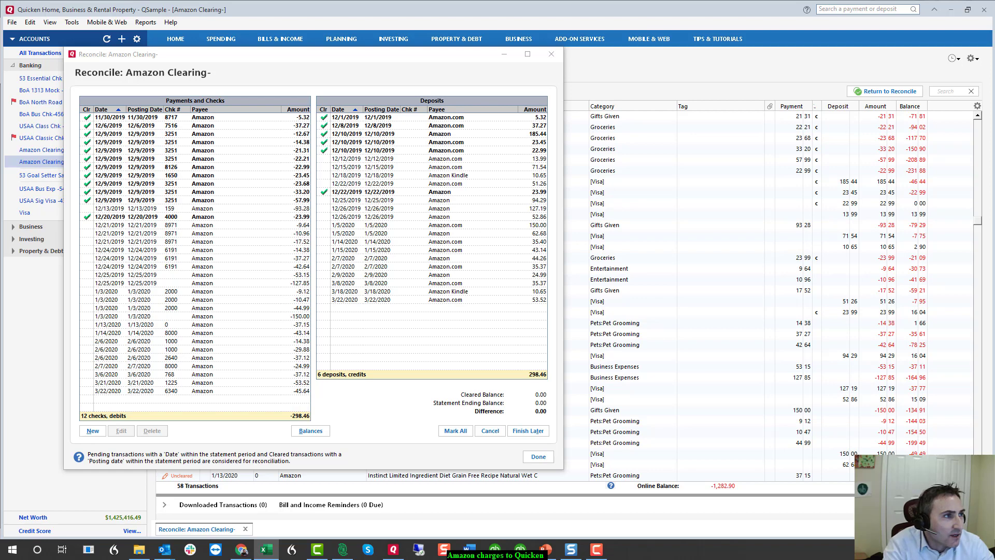
Open the split for the 12/13/2019 Skip Hop transaction and start a second Gifts Given line
{"action": "double_click", "coordinate": [191, 208]}
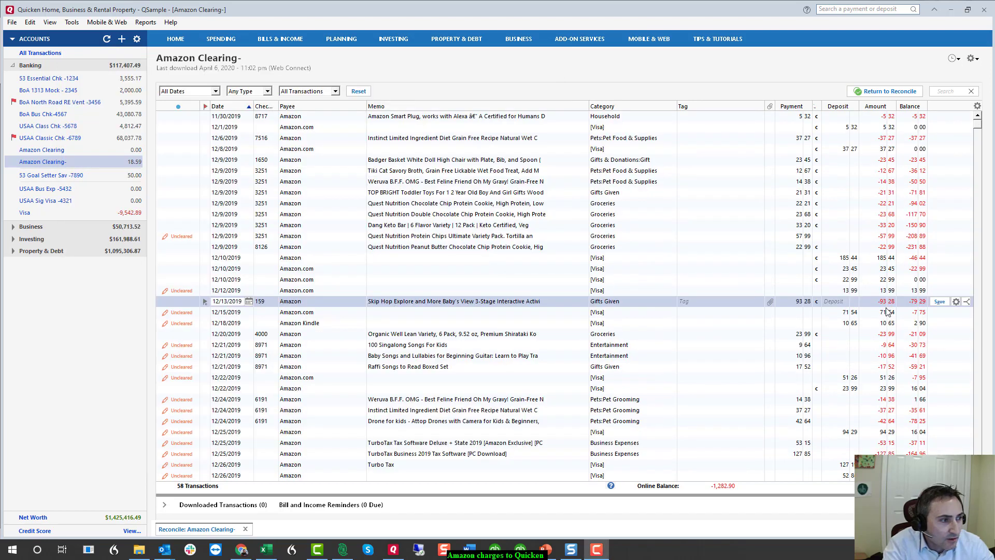
{"action": "left_click", "coordinate": [967, 301]}
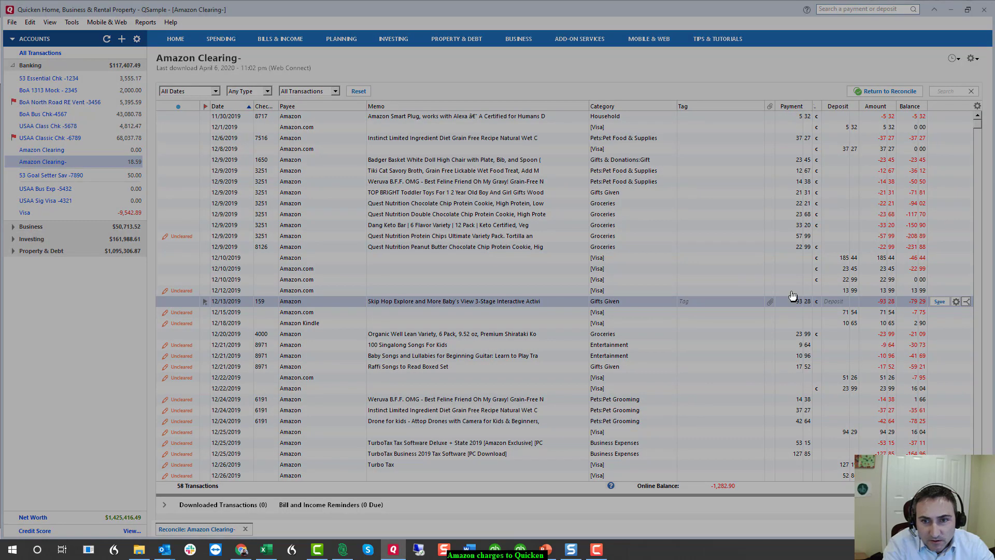
{"action": "left_click", "coordinate": [389, 207]}
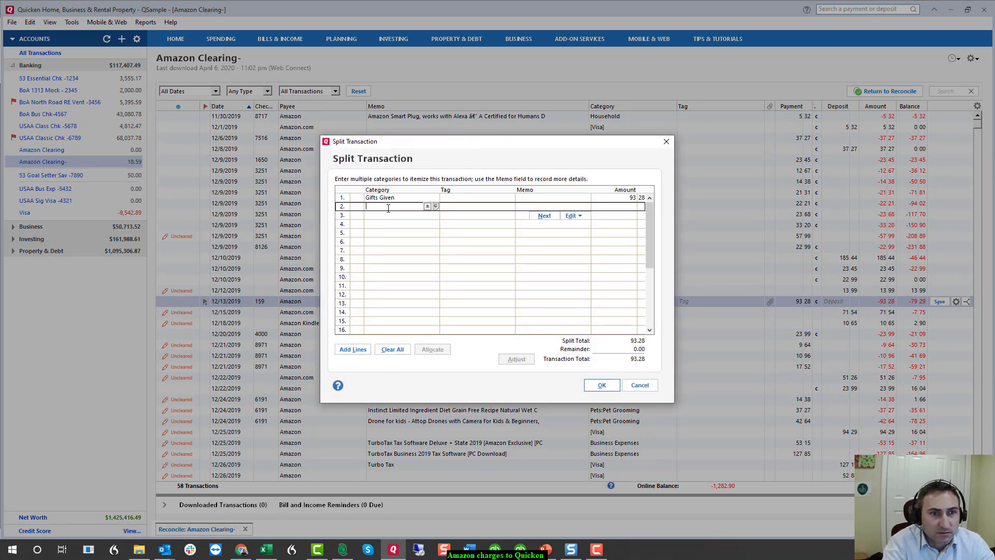
{"action": "type", "text": "Gi"}
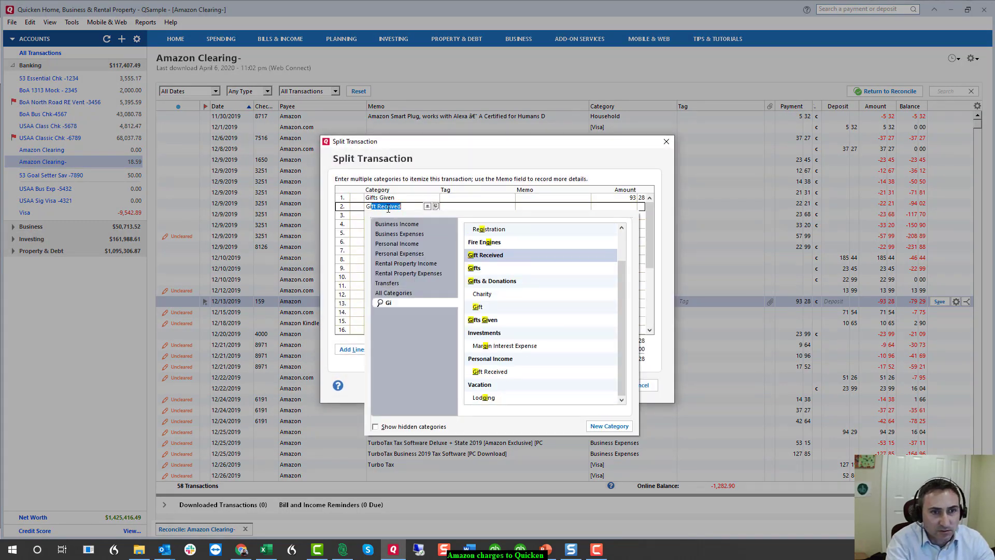
{"action": "type", "text": "fts"}
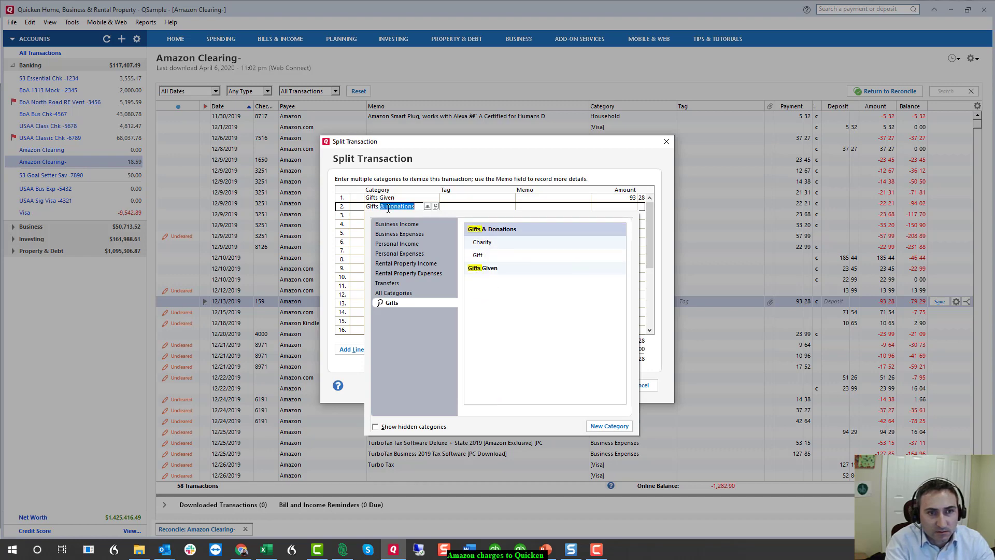
{"action": "type", "text": " G"}
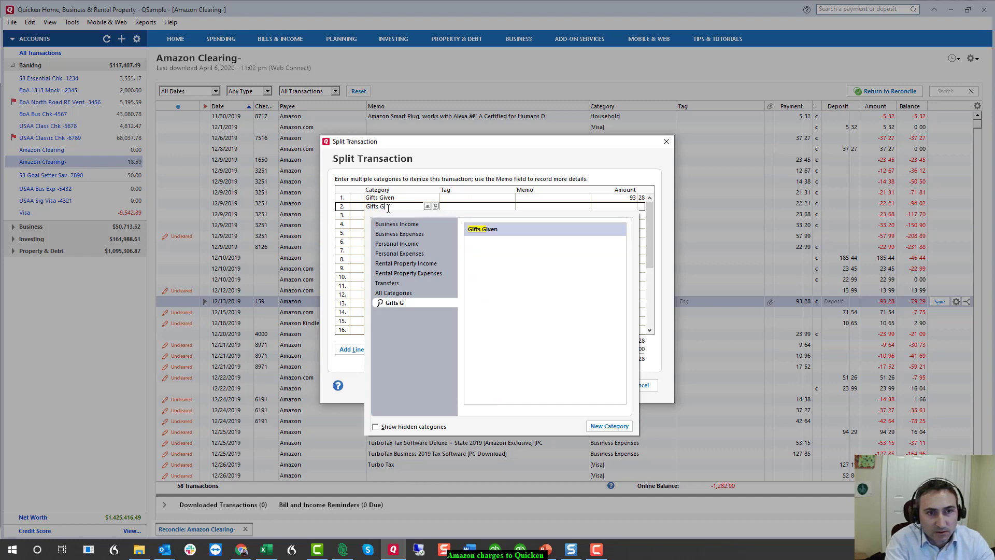
{"action": "key", "text": "Return"}
{"action": "key", "text": "shift+Tab"}
{"action": "key", "text": "BackSpace"}
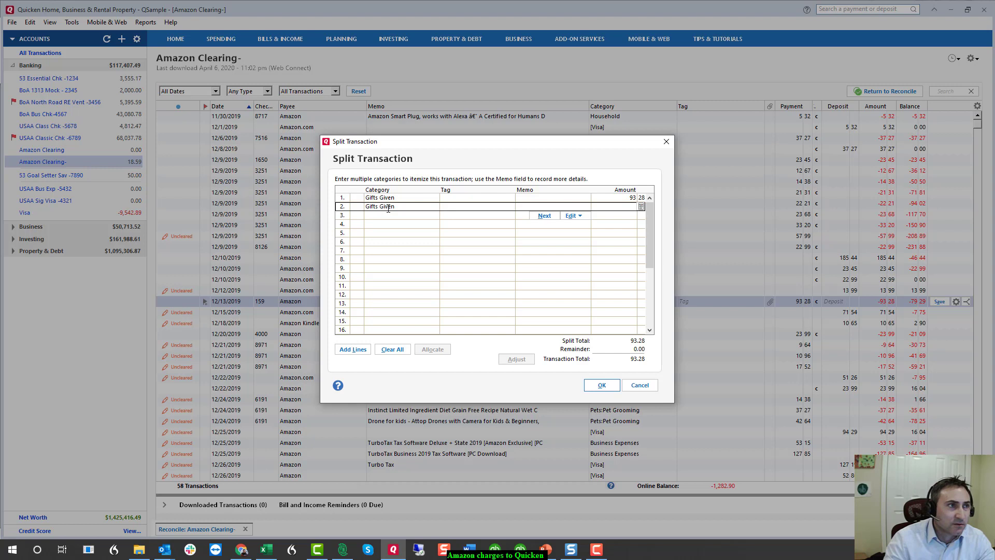
{"action": "key", "text": "Return"}
Enter 21.74 on the second line, delete the balancing line, and adjust the total
{"action": "left_click", "coordinate": [621, 206]}
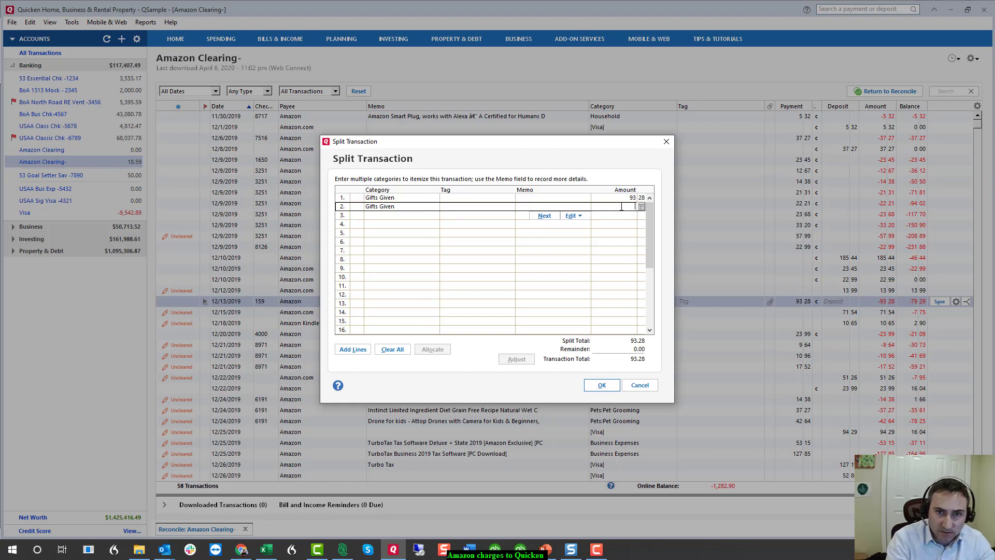
{"action": "type", "text": "21.74"}
{"action": "key", "text": "Return"}
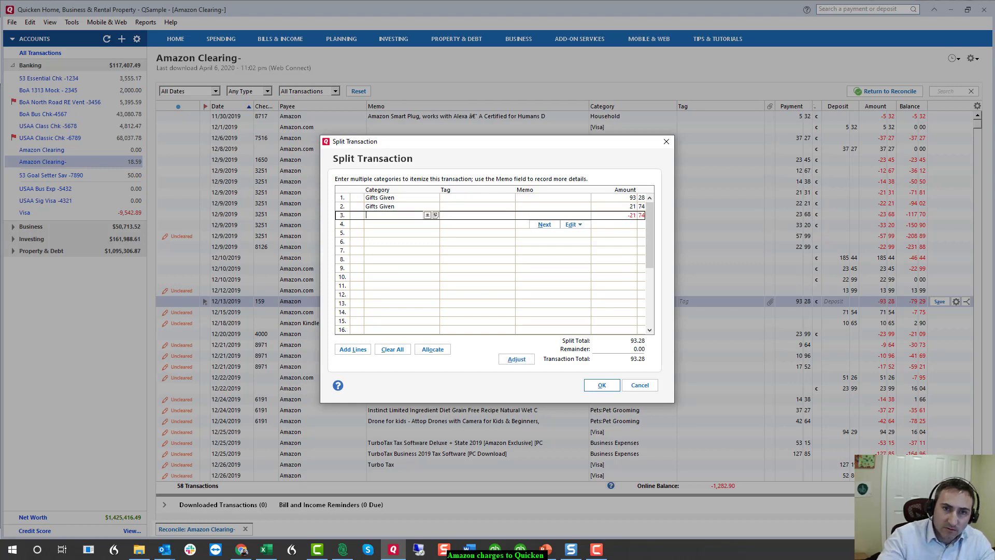
{"action": "left_click", "coordinate": [629, 216]}
{"action": "key", "text": "Delete"}
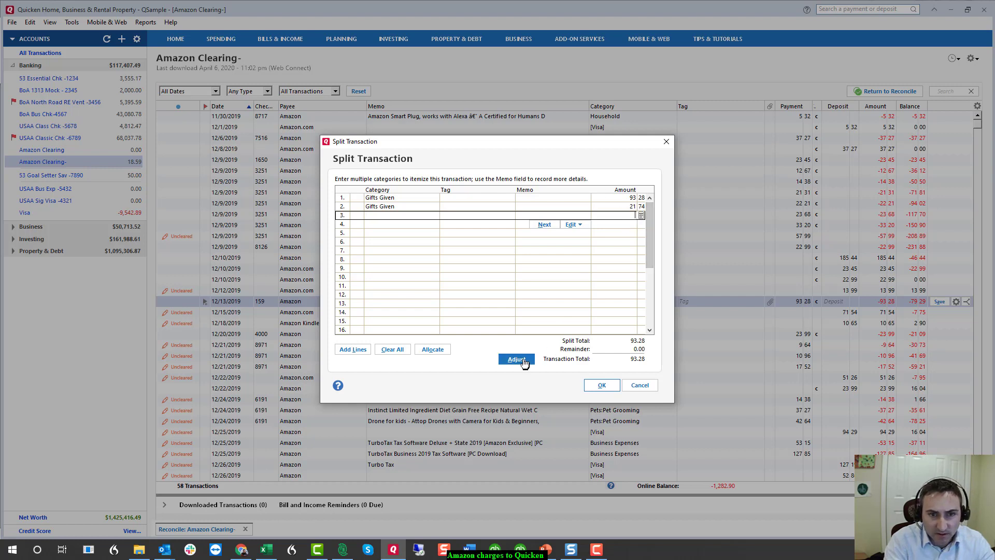
{"action": "left_click", "coordinate": [517, 359]}
Change line two to Gift Received at -21.74 and confirm the 71.54 split
{"action": "left_click", "coordinate": [397, 206]}
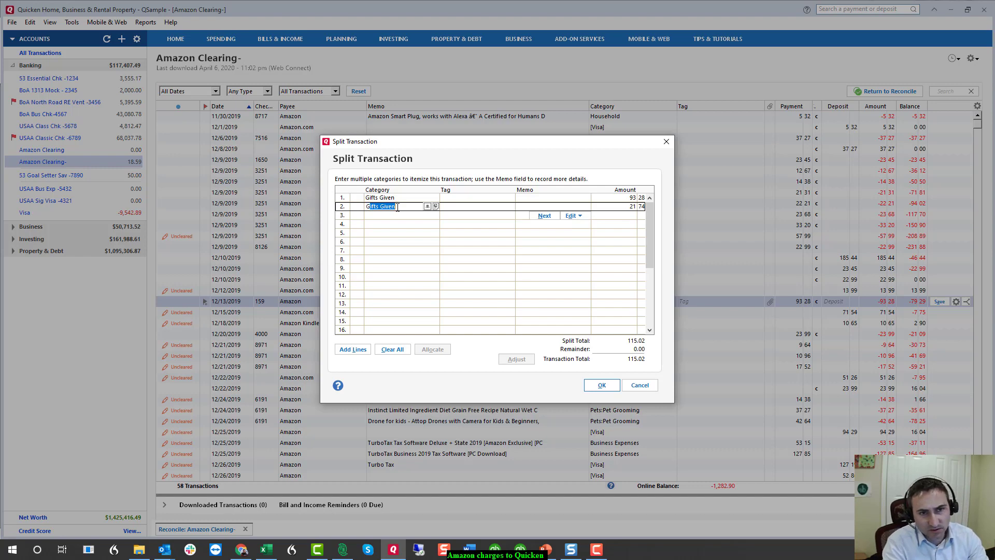
{"action": "type", "text": "Gift"}
{"action": "key", "text": "Tab"}
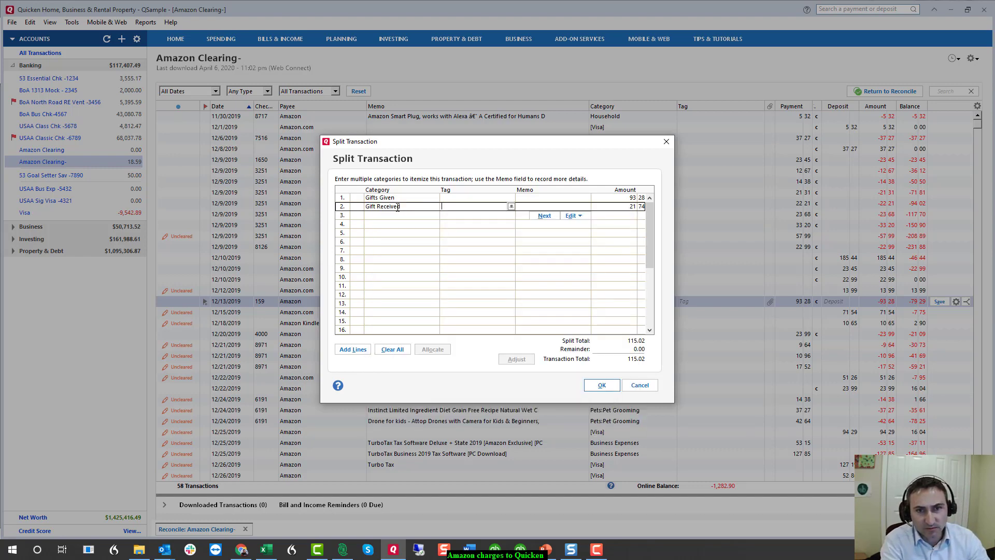
{"action": "left_click", "coordinate": [609, 207]}
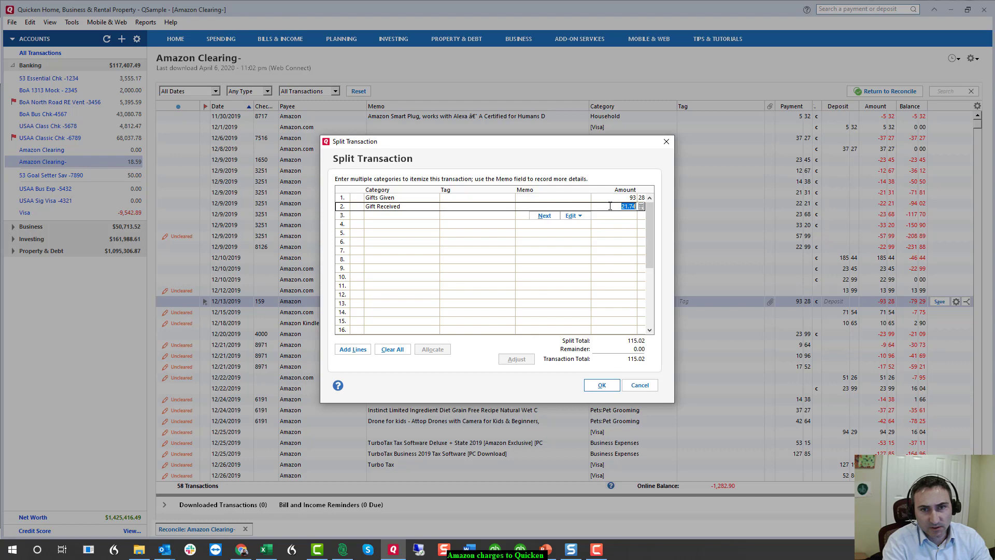
{"action": "key", "text": "Tab"}
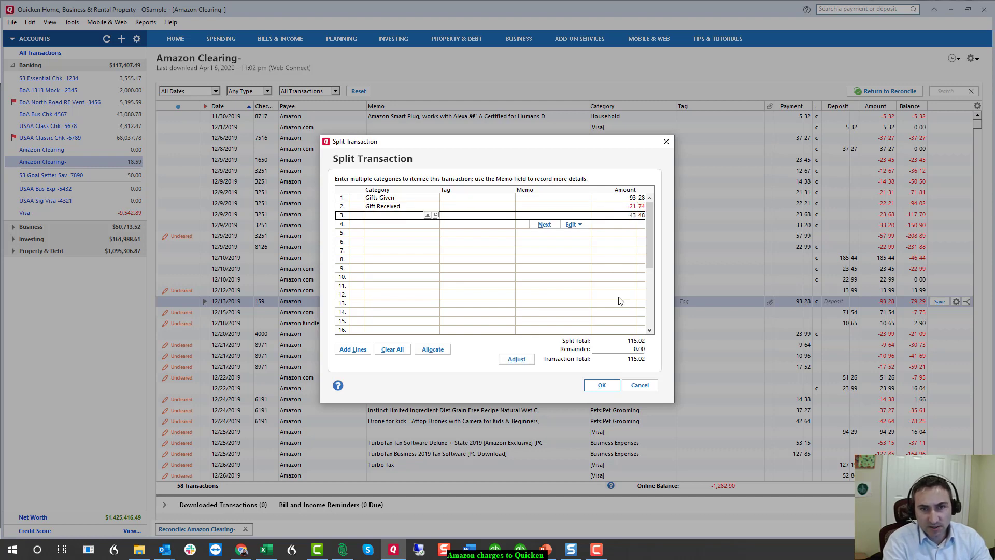
{"action": "left_click", "coordinate": [604, 389]}
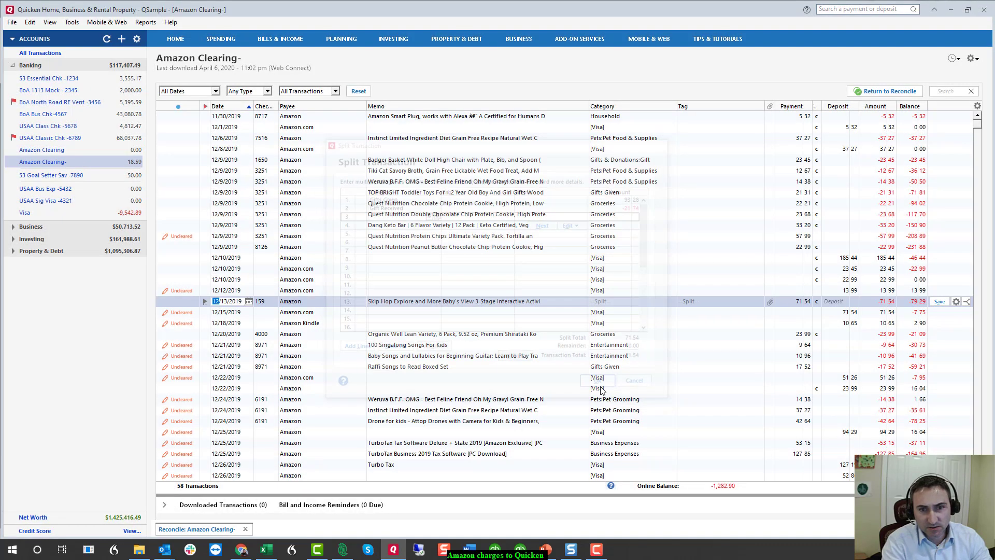
Save the 12/13 transaction, then clear the 12/15 71.54 credit and 12/9 -57.99 charge in reconciliation
{"action": "key", "text": "Return"}
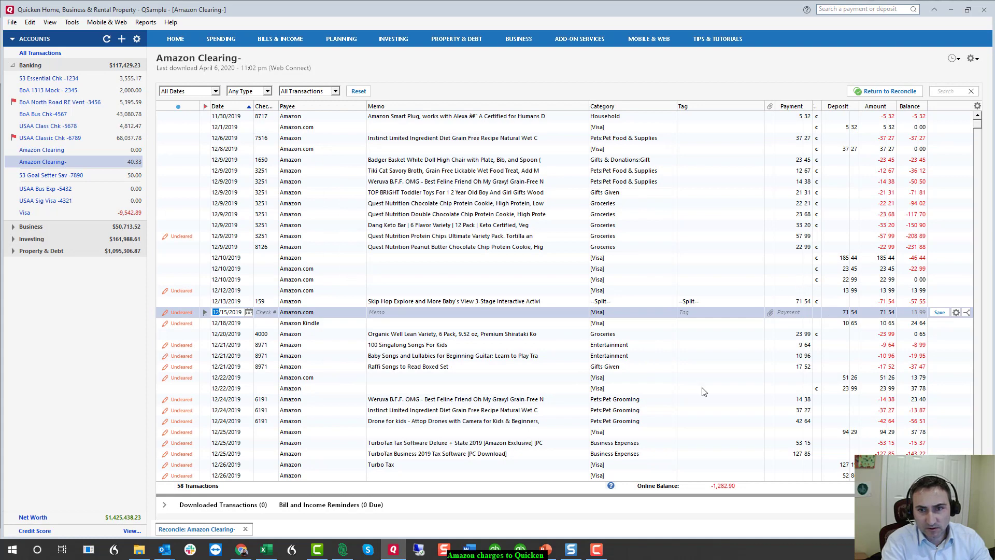
{"action": "left_click", "coordinate": [197, 530]}
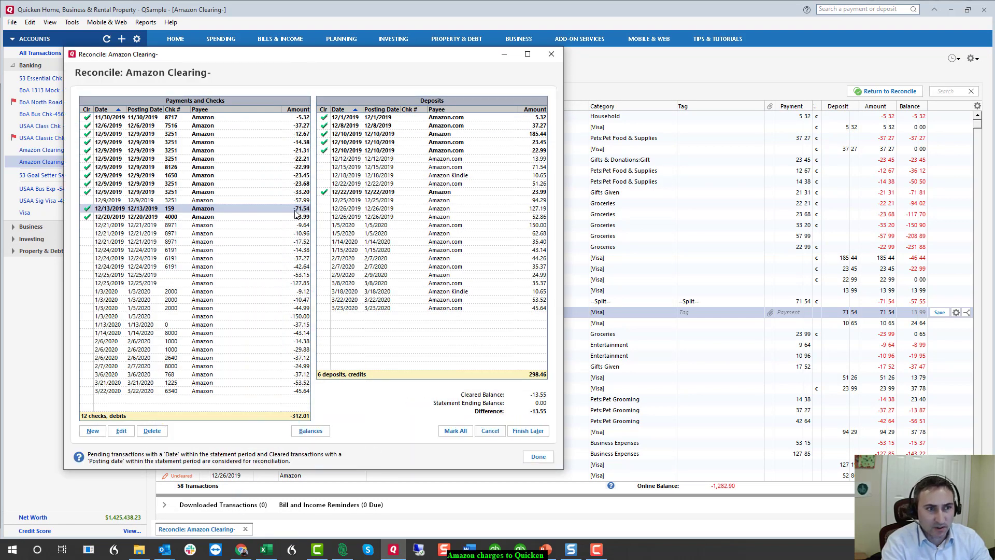
{"action": "left_click", "coordinate": [529, 168]}
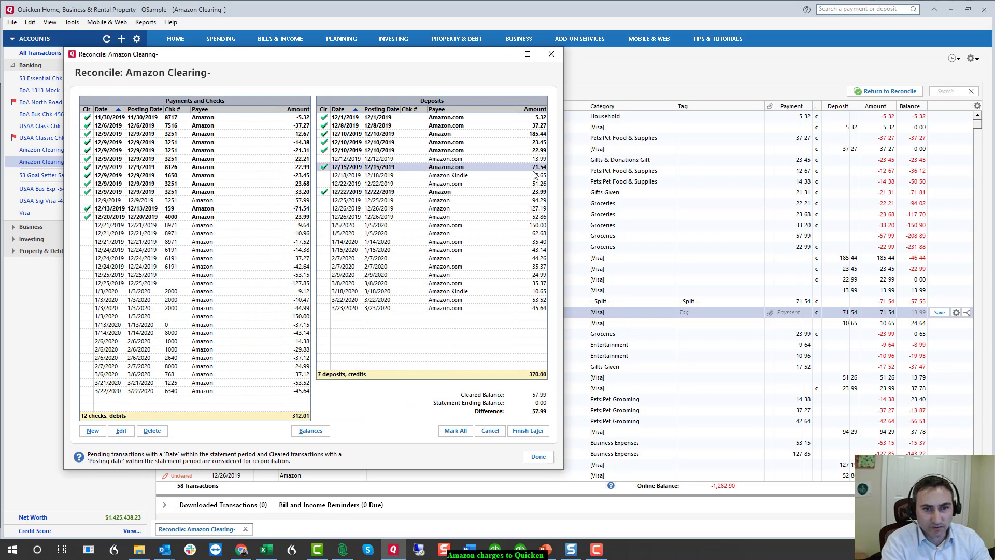
{"action": "left_click", "coordinate": [305, 202]}
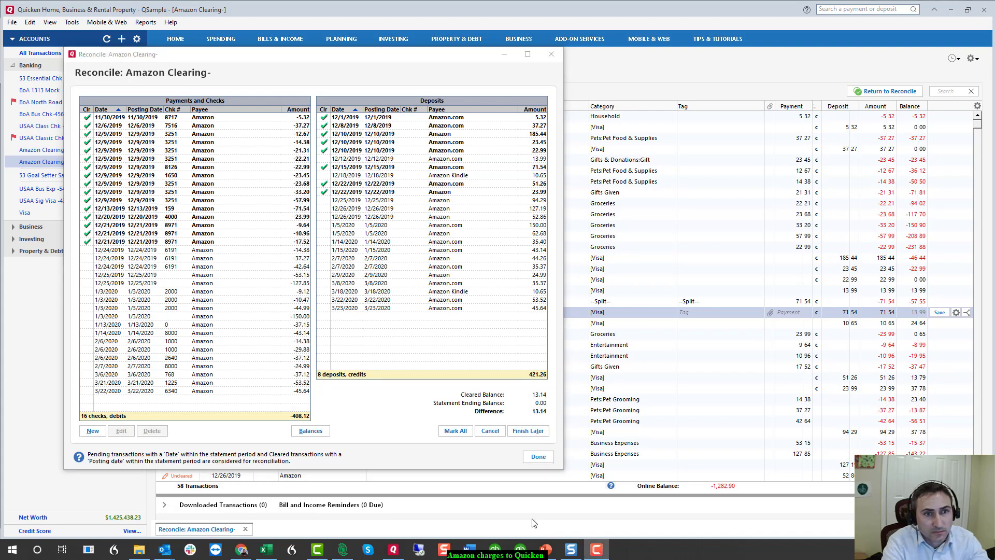
Toggle the 12/21 and 12/22 cleared marks, then open the 12/21/2019 -10.96 charge in the register
{"action": "left_click", "coordinate": [171, 226]}
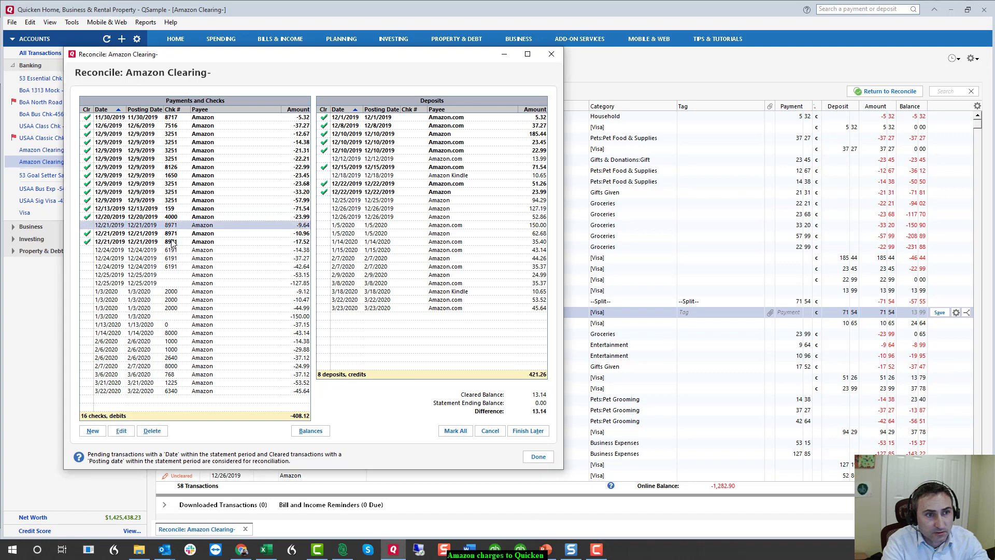
{"action": "left_click", "coordinate": [173, 233]}
{"action": "left_click", "coordinate": [176, 226]}
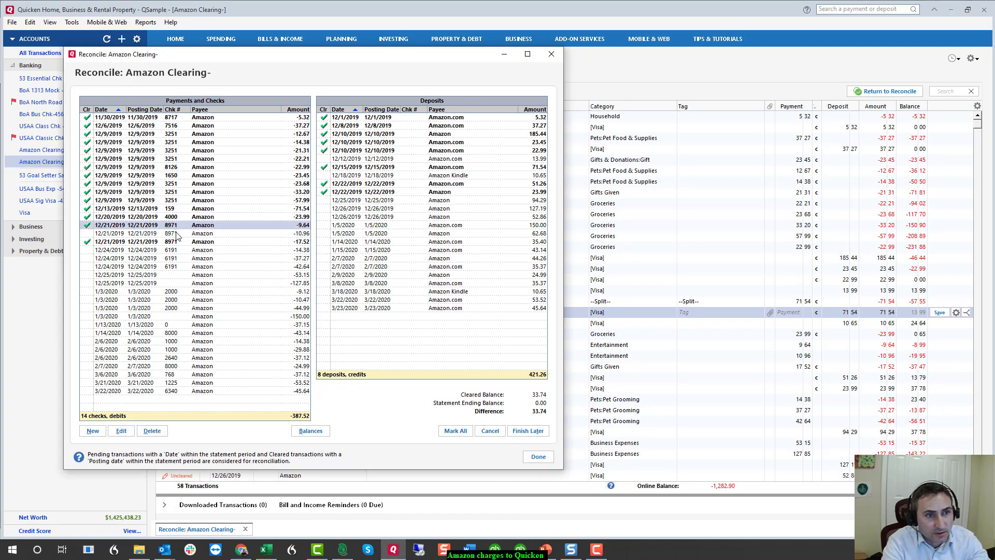
{"action": "left_click", "coordinate": [177, 234]}
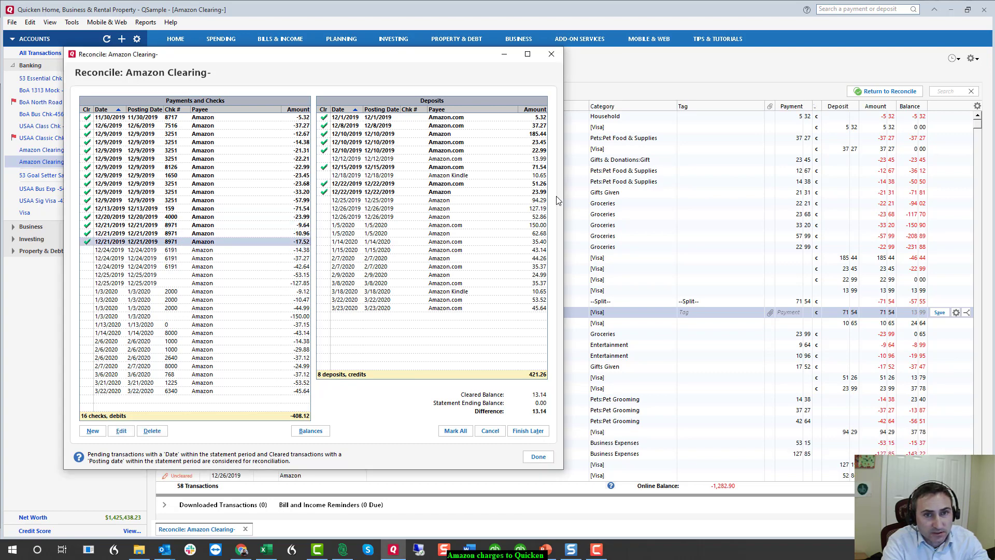
{"action": "left_click", "coordinate": [515, 184]}
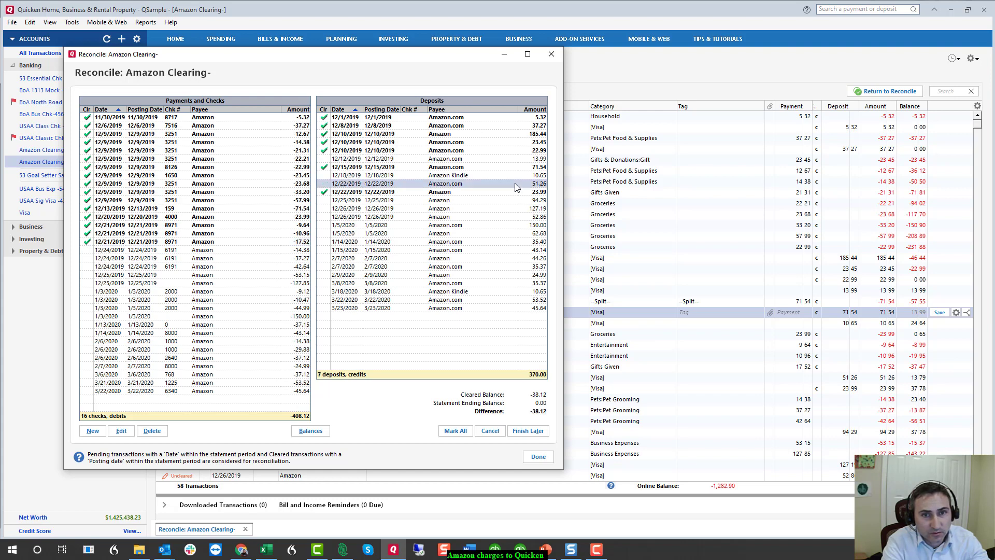
{"action": "left_click", "coordinate": [515, 184]}
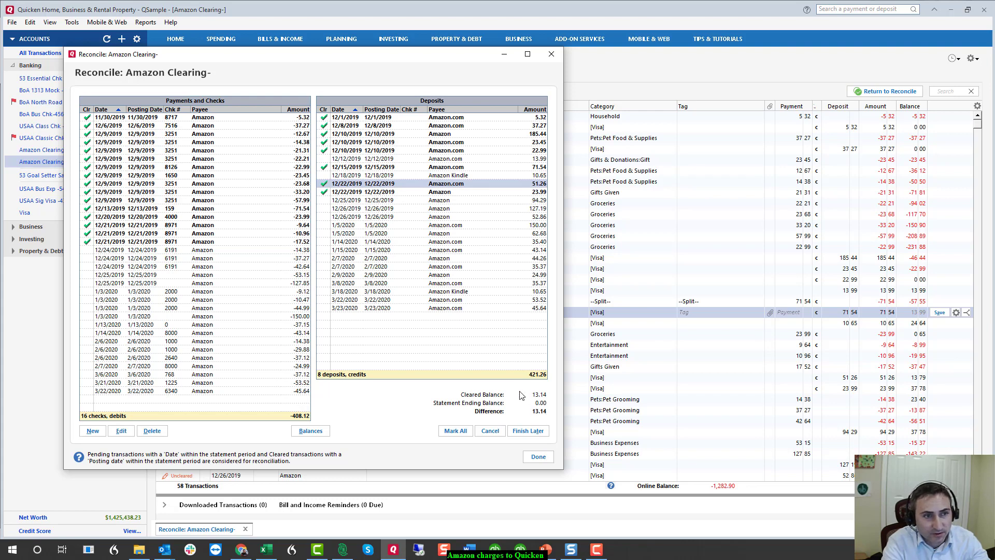
{"action": "double_click", "coordinate": [184, 233]}
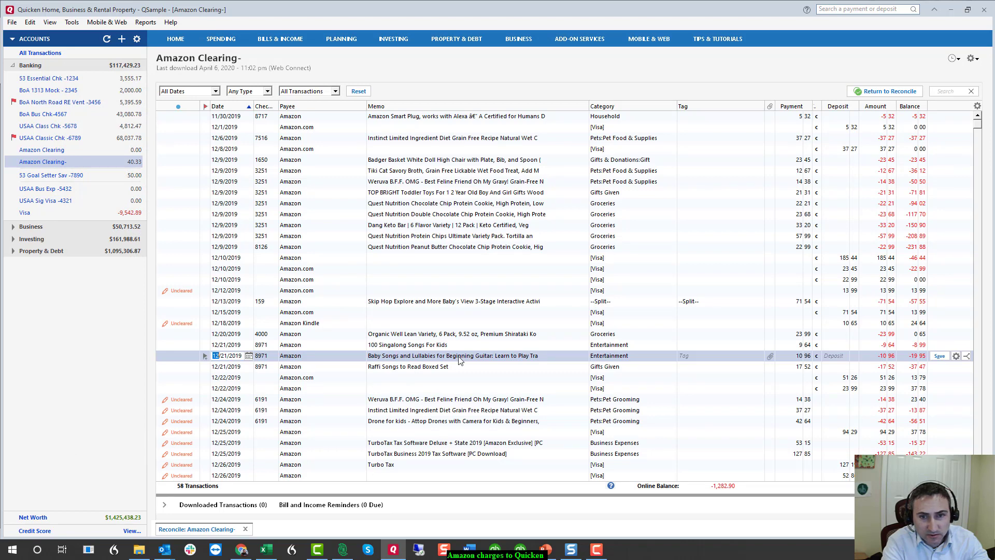
Open the Raffi Songs charge's split and add a second line categorized Gifts
{"action": "left_click", "coordinate": [621, 368]}
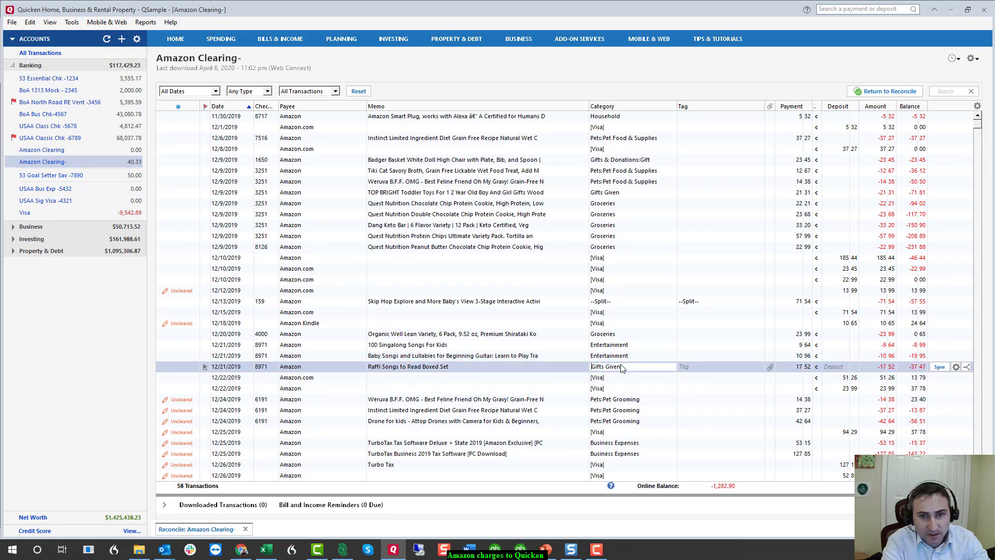
{"action": "left_click", "coordinate": [967, 367]}
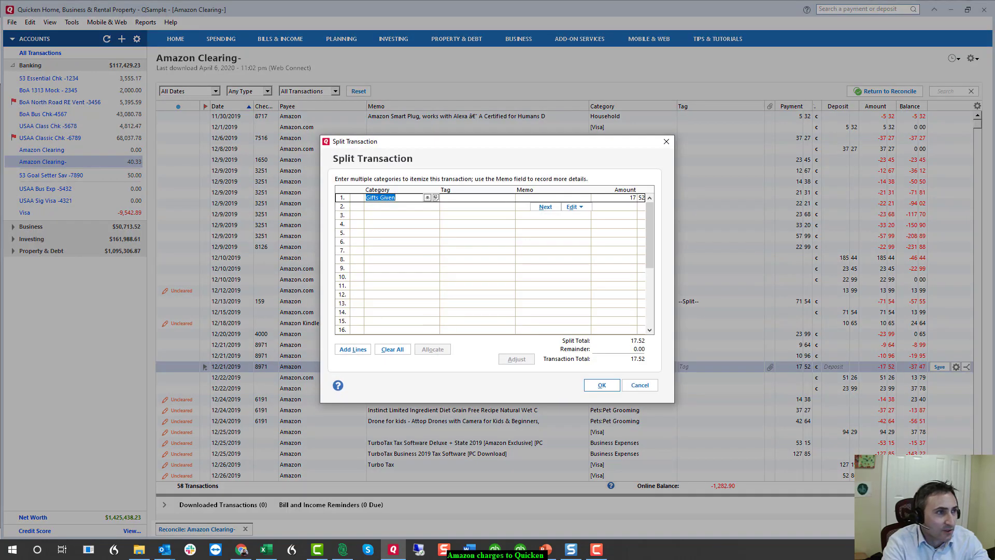
{"action": "key", "text": "alt+Tab"}
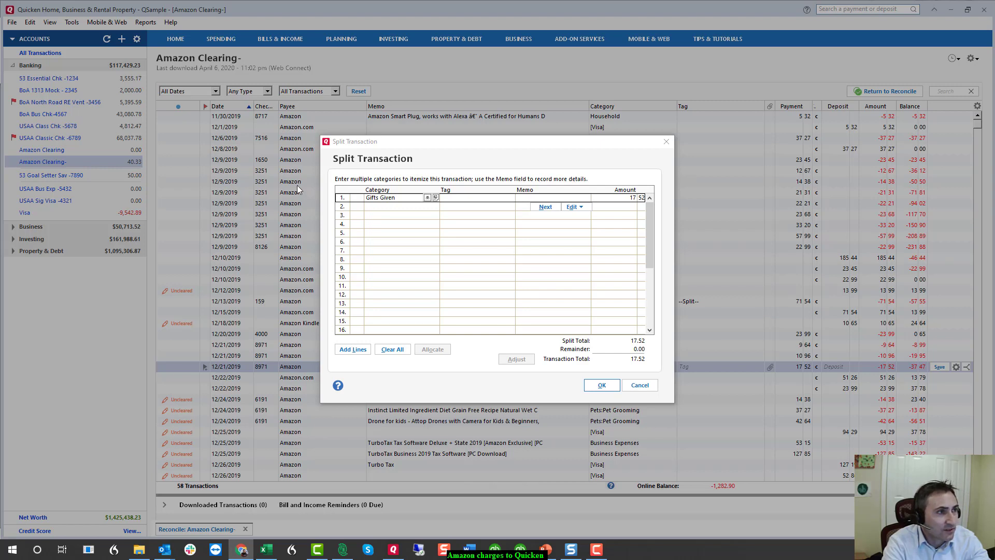
{"action": "left_click", "coordinate": [405, 207]}
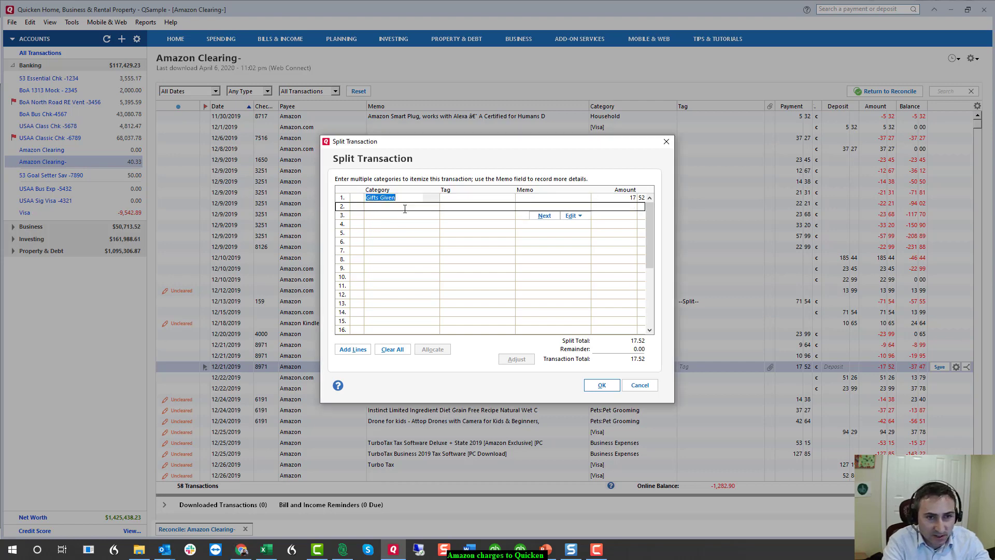
{"action": "type", "text": "Gifts"}
{"action": "key", "text": "Tab"}
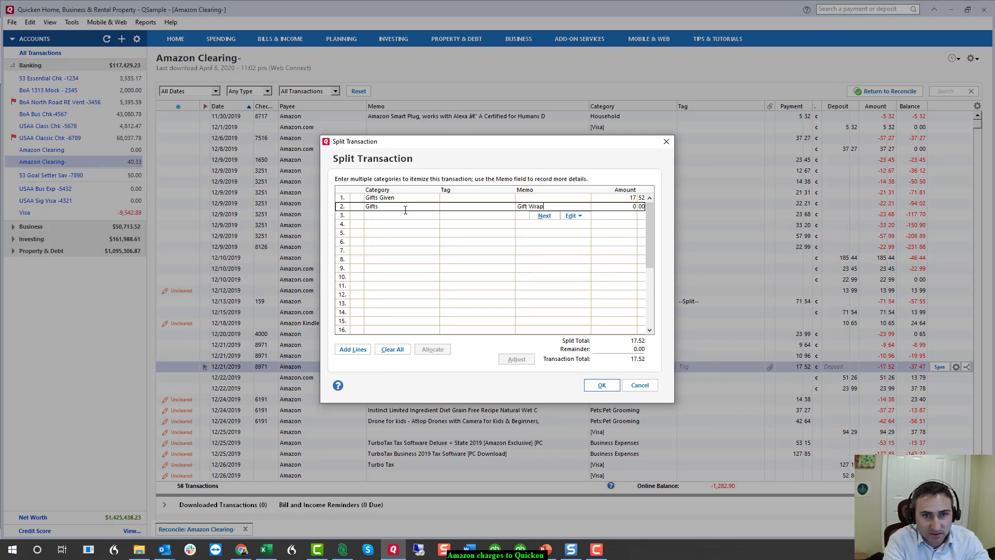
Enter the 13.98 Gift Wrap amount, adjust the total to 31.50, and save the transaction
{"action": "key", "text": "Tab"}
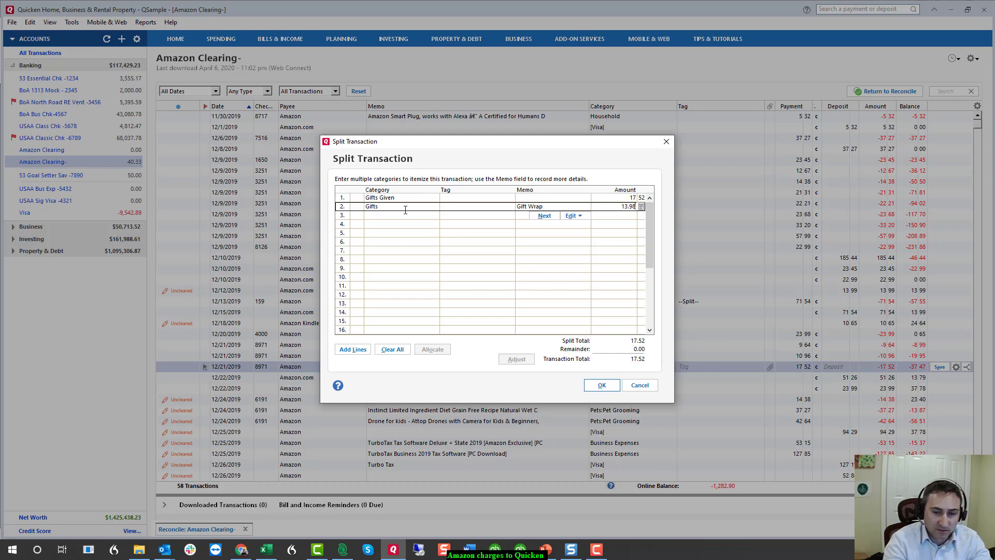
{"action": "key", "text": "Tab"}
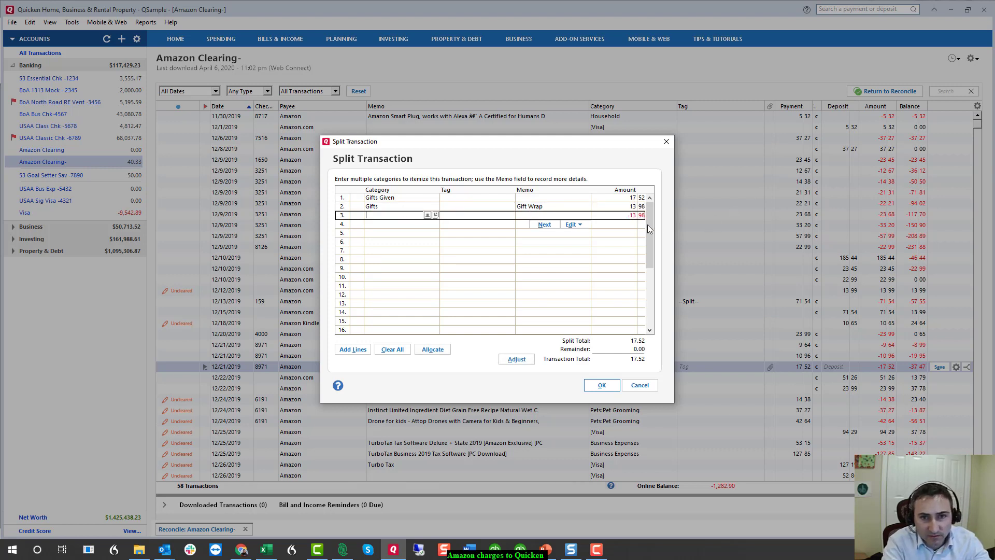
{"action": "left_click", "coordinate": [618, 215]}
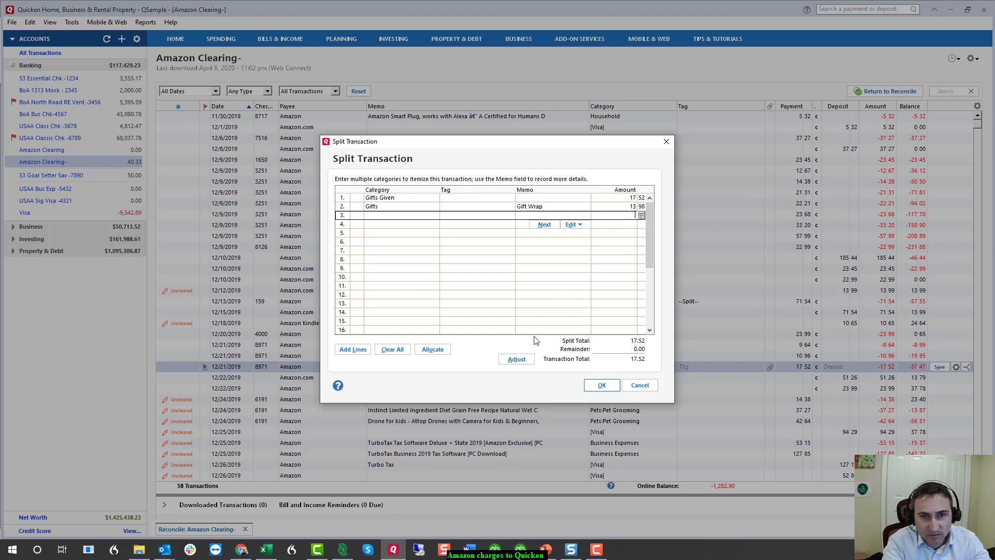
{"action": "left_click", "coordinate": [519, 360]}
{"action": "left_click", "coordinate": [602, 385]}
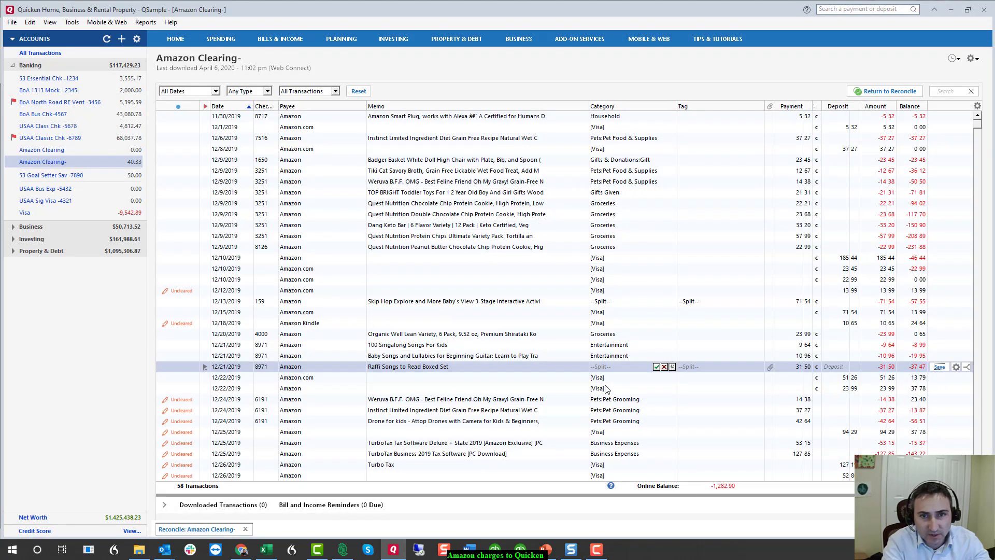
{"action": "key", "text": "Return"}
Back in the reconciliation, clear the 12/24/2019 payments and the 12/25/2019 94.29 credit
{"action": "left_click", "coordinate": [197, 528]}
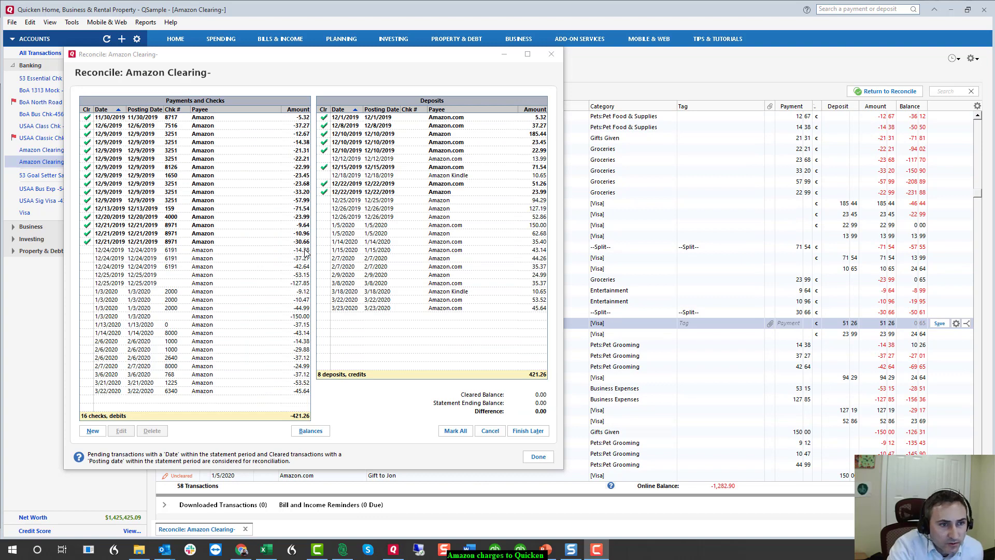
{"action": "left_click", "coordinate": [305, 265]}
{"action": "left_click", "coordinate": [305, 249]}
{"action": "left_click", "coordinate": [305, 259]}
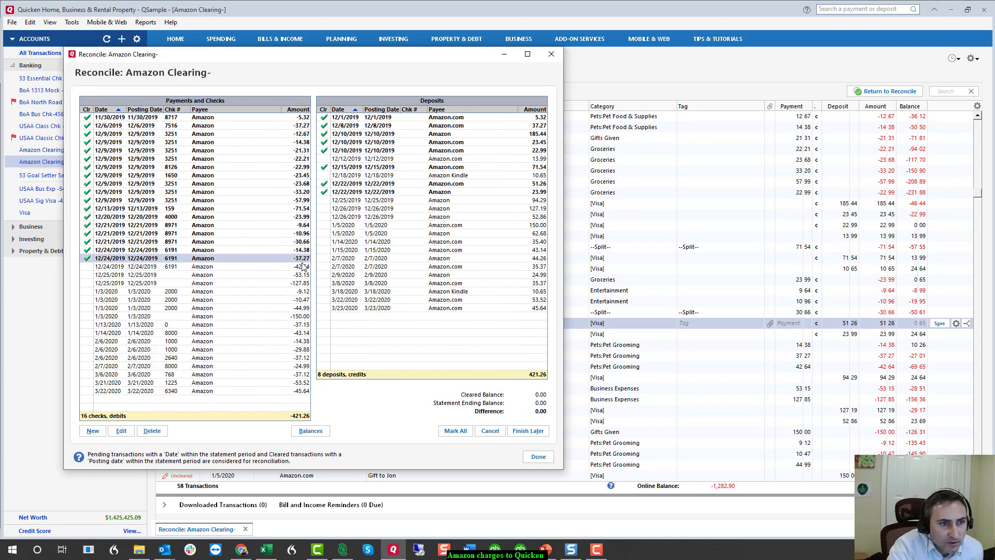
{"action": "left_click", "coordinate": [305, 266]}
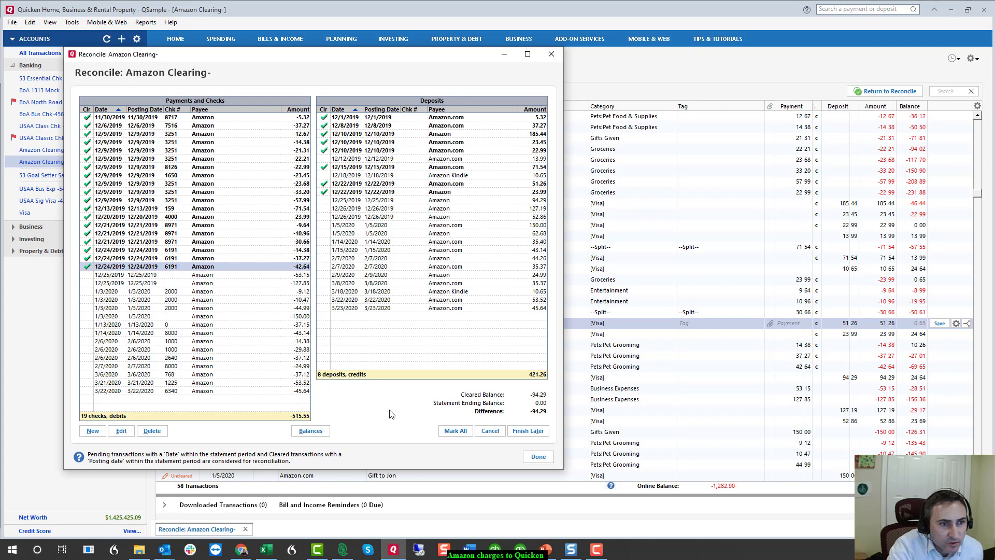
{"action": "left_click", "coordinate": [535, 202]}
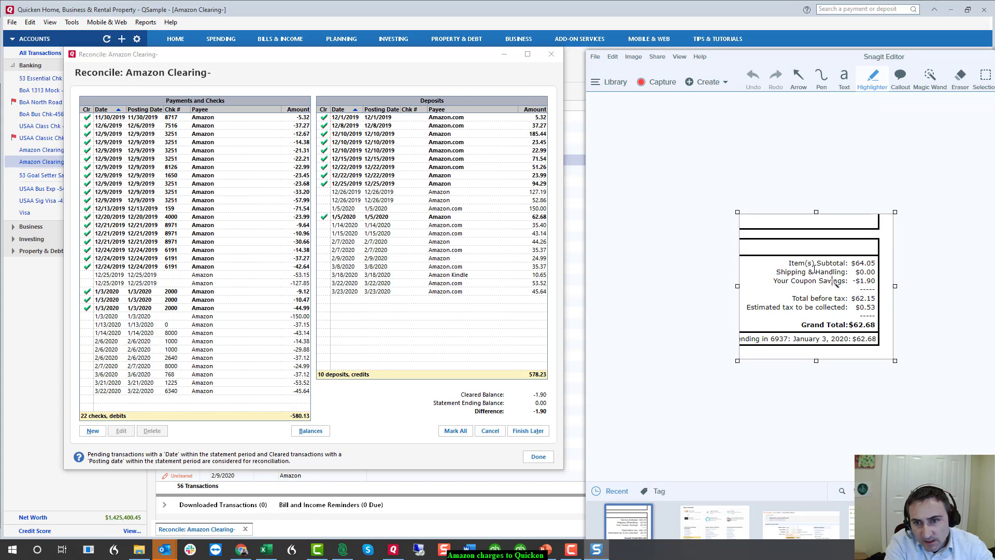
Highlight the -$1.90 Your Coupon Savings line on the Amazon receipt image
{"action": "left_click_drag", "start_coordinate": [852, 277], "coordinate": [876, 285]}
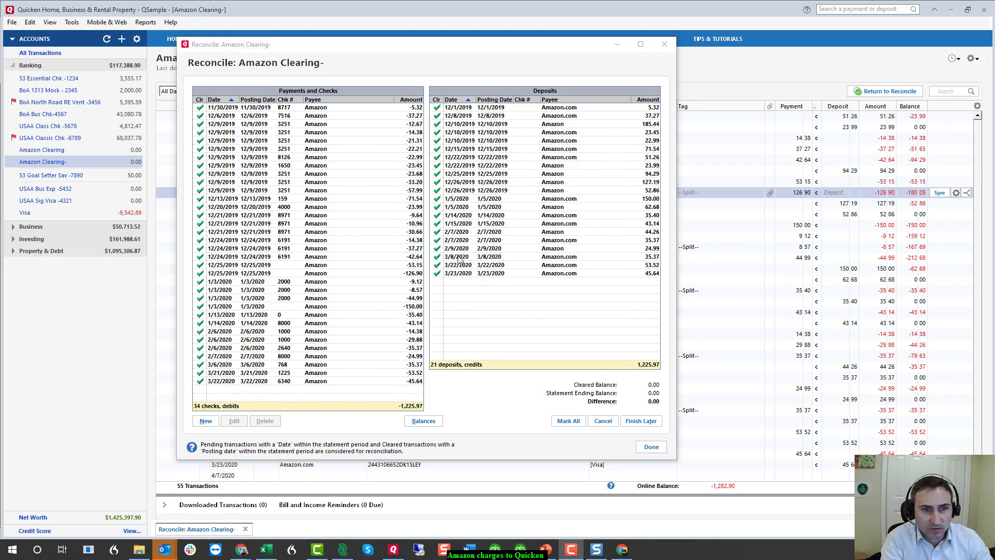
Split the 12/25/2019 TurboTax charge with a -0.95 Promotion line and save it
{"action": "double_click", "coordinate": [343, 274]}
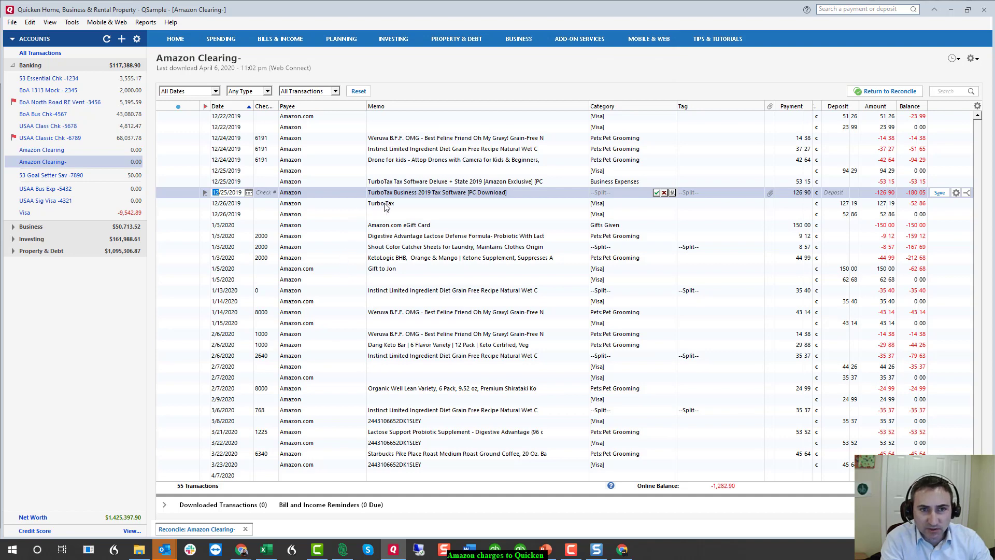
{"action": "left_click", "coordinate": [967, 193]}
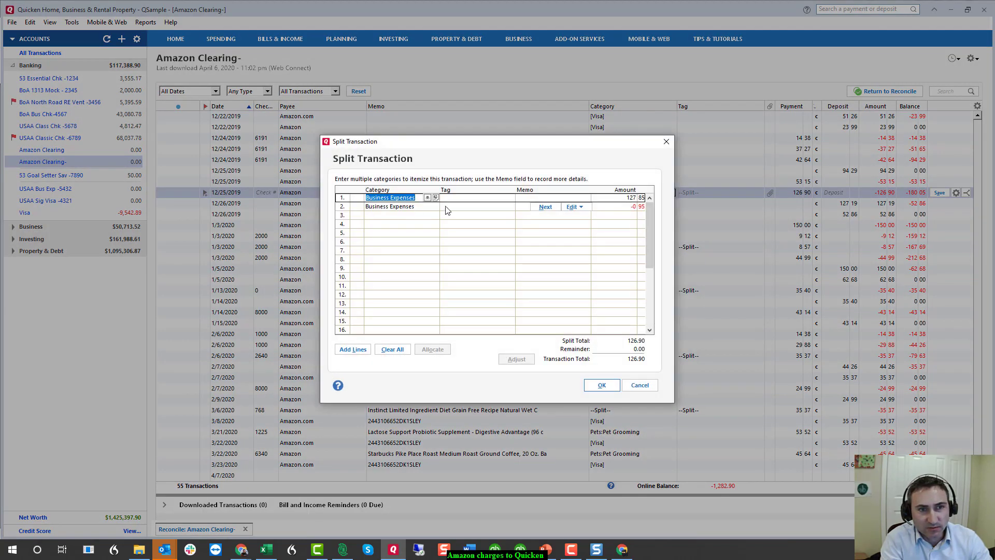
{"action": "left_click", "coordinate": [519, 207]}
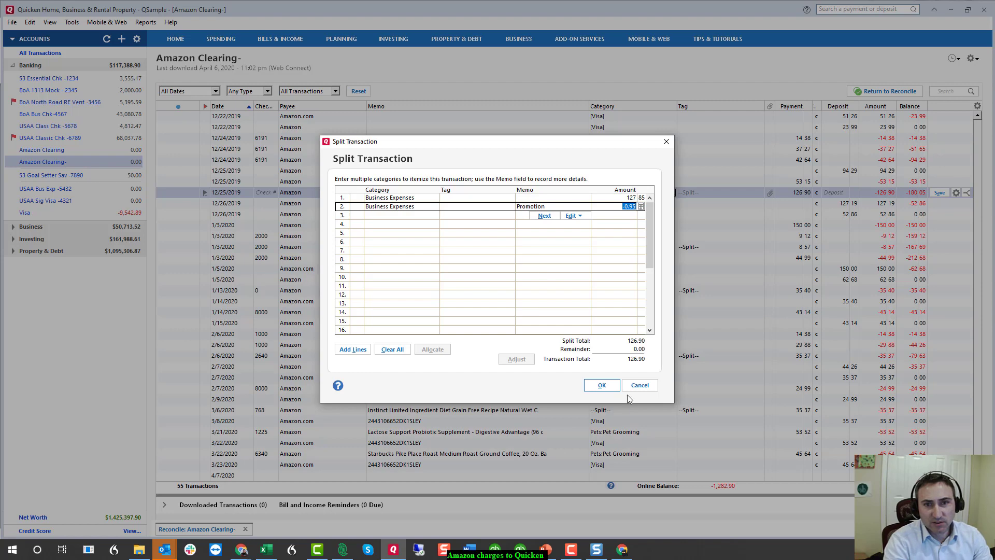
{"action": "left_click", "coordinate": [601, 385]}
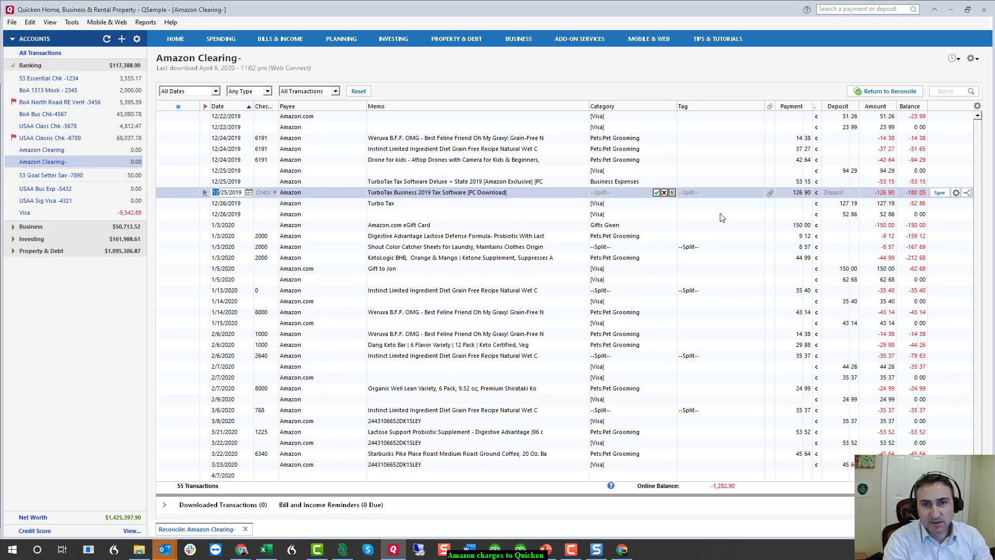
{"action": "key", "text": "Return"}
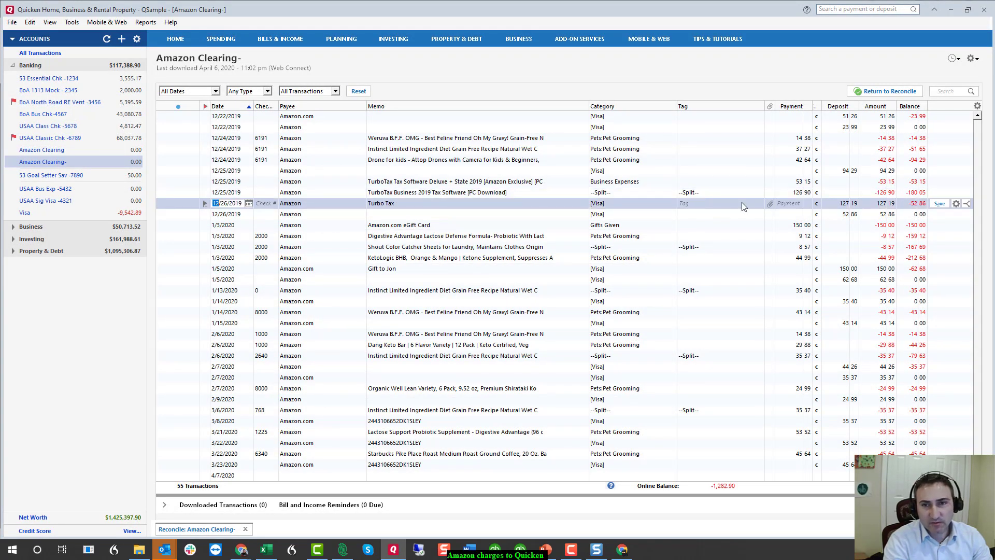
Return to the Amazon Clearing reconciliation and finish it at a 0.00 difference
{"action": "mouse_move", "coordinate": [754, 194]}
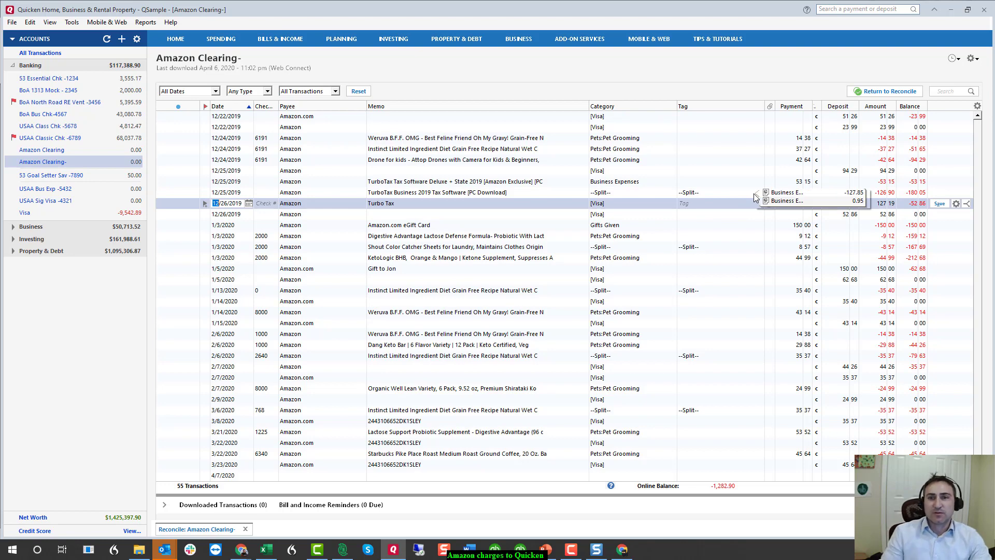
{"action": "left_click", "coordinate": [228, 529]}
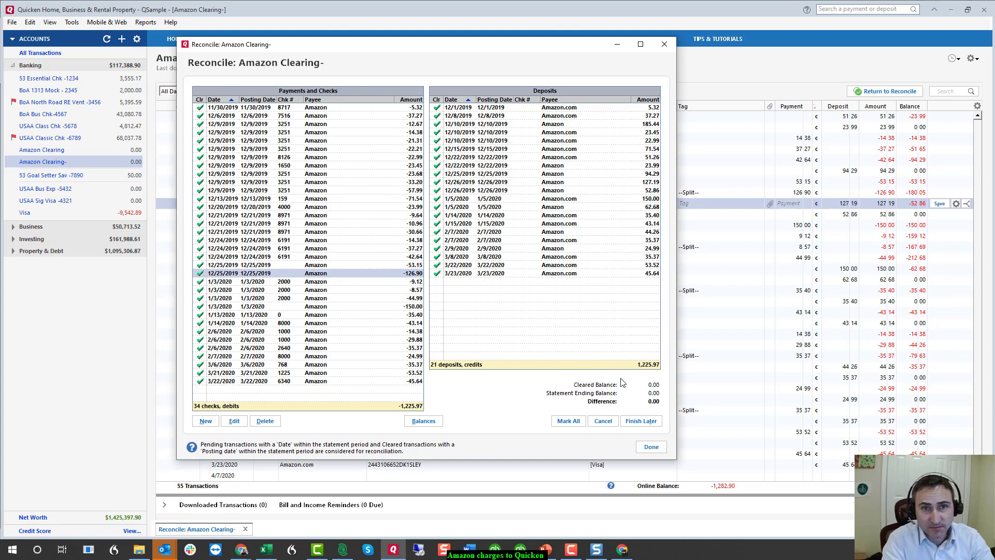
{"action": "left_click", "coordinate": [651, 448]}
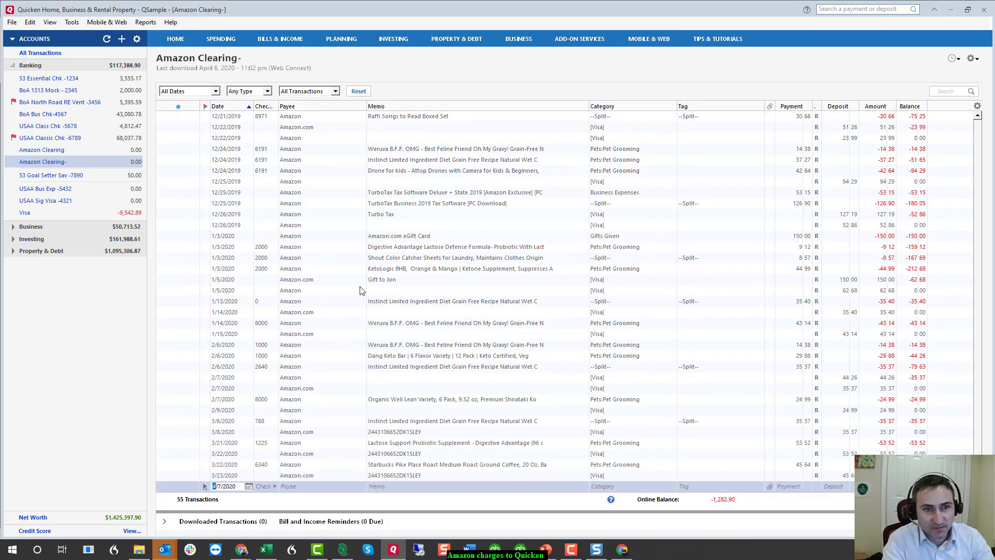